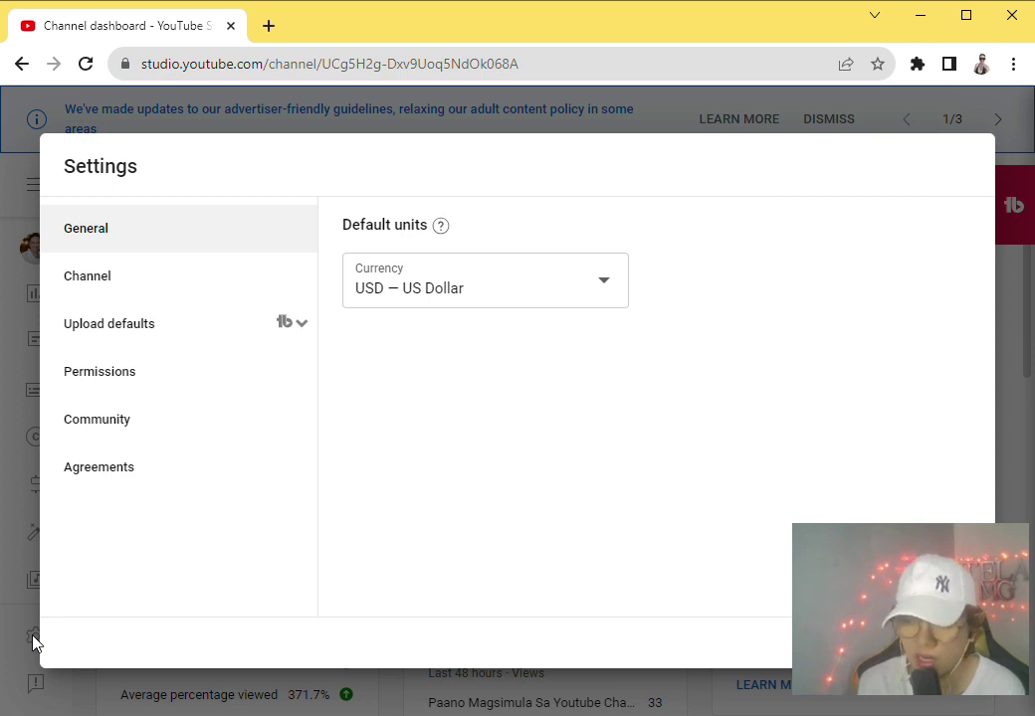
# Set the default currency unit to PHP — Philippine Peso in the general settings.
pyautogui.click(495, 303)
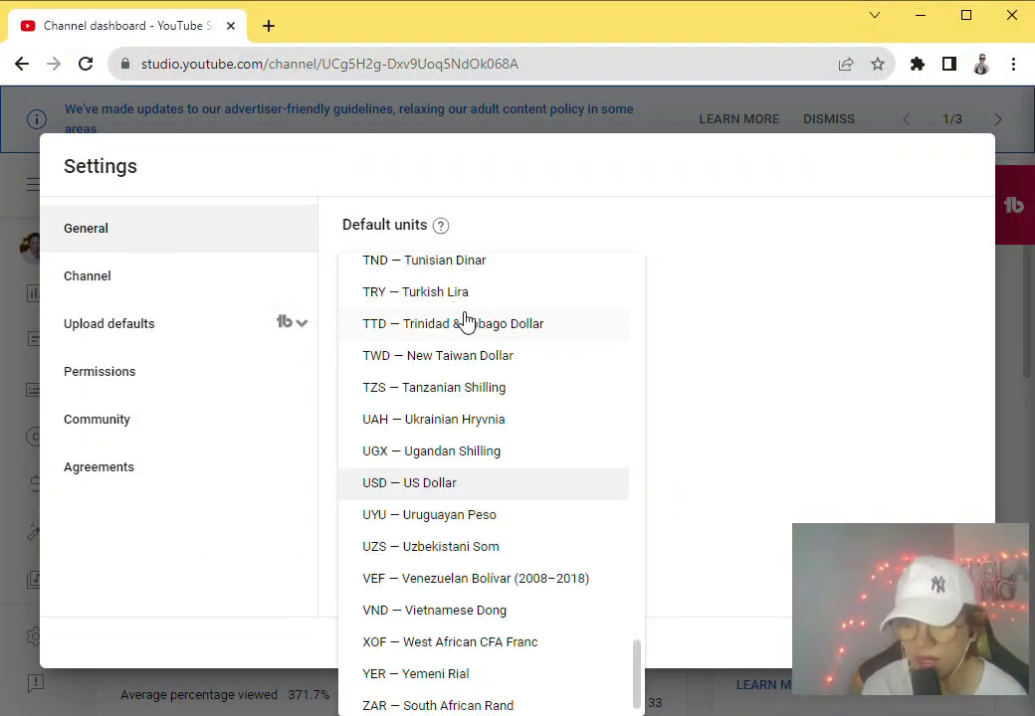
pyautogui.scroll(-1, 478, 488)
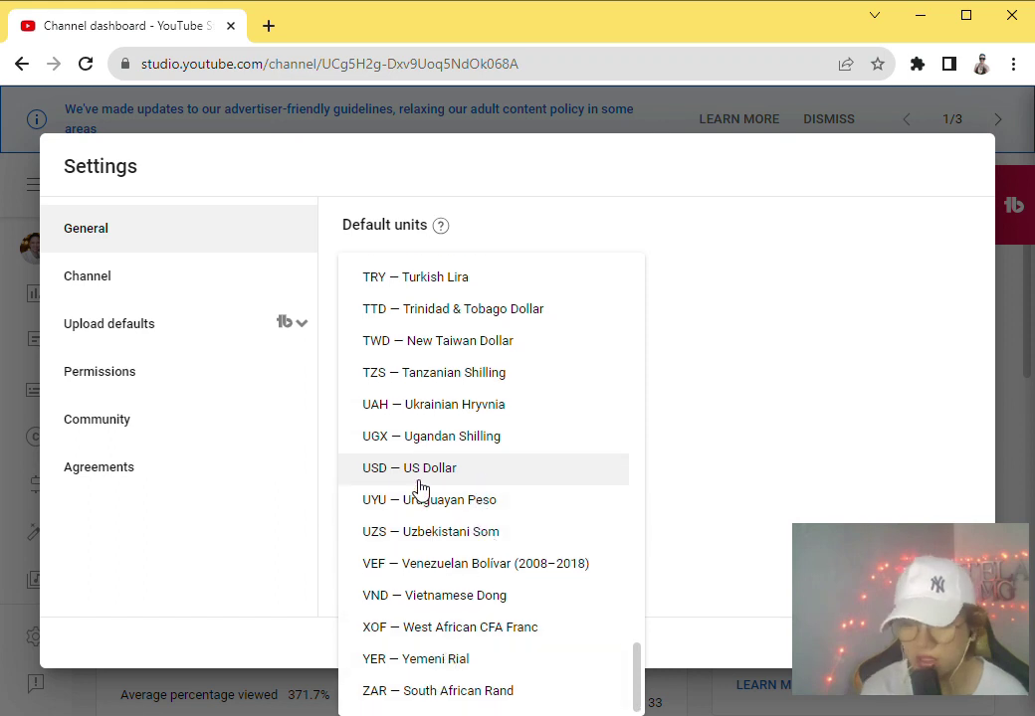
pyautogui.scroll(3, 421, 479)
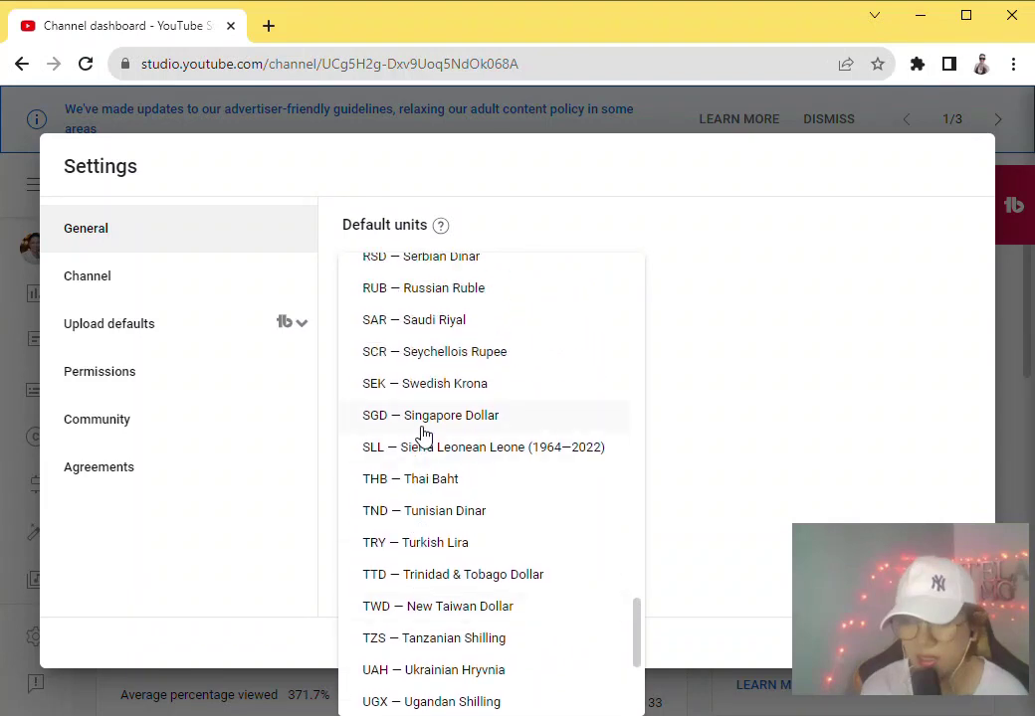
pyautogui.scroll(1, 424, 430)
pyautogui.scroll(4, 424, 430)
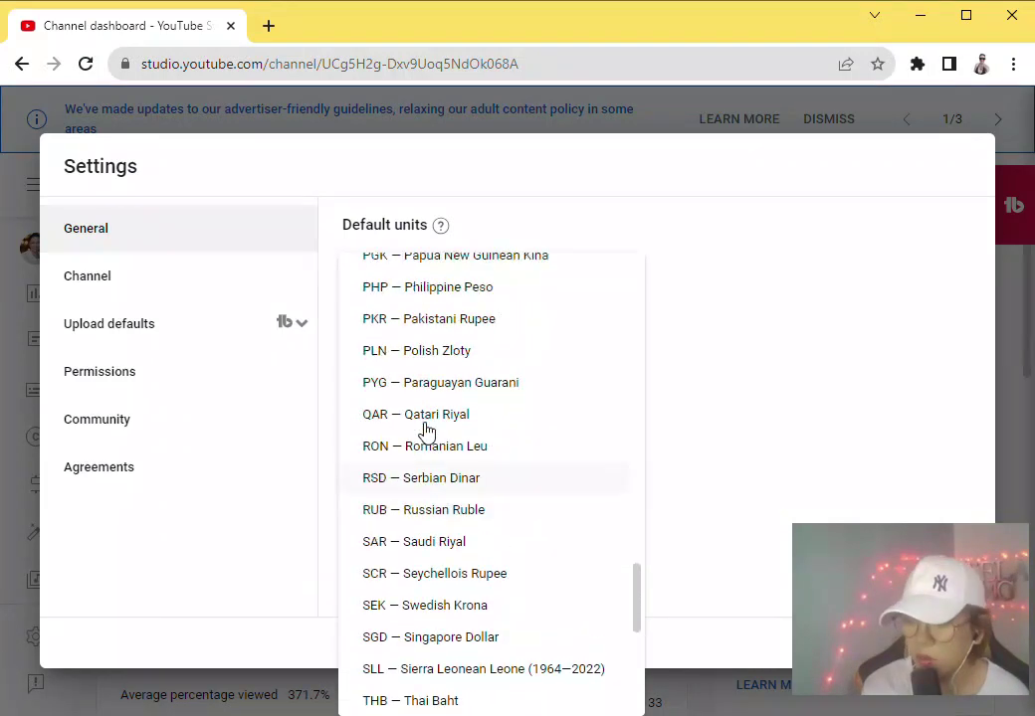
pyautogui.scroll(4, 426, 433)
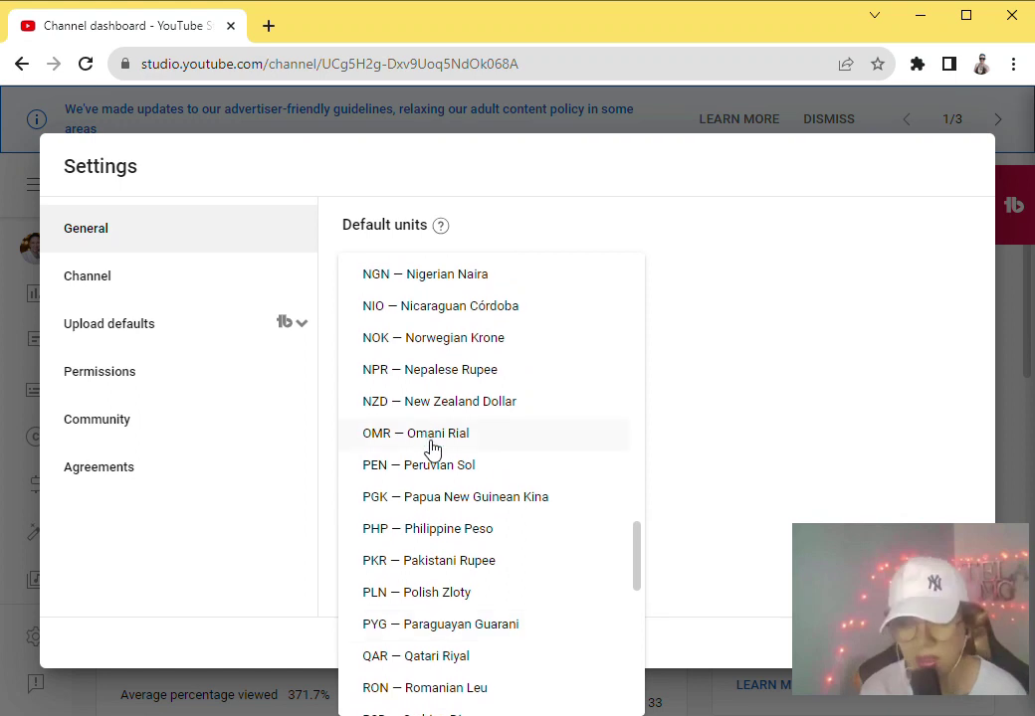
pyautogui.scroll(5, 431, 448)
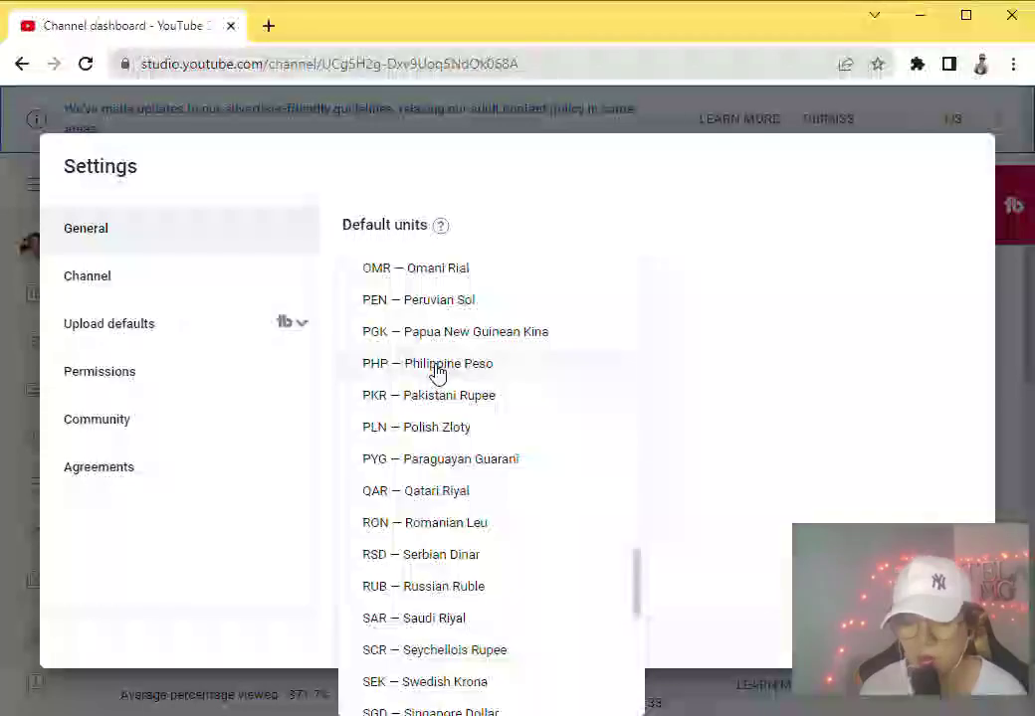
pyautogui.click(436, 365)
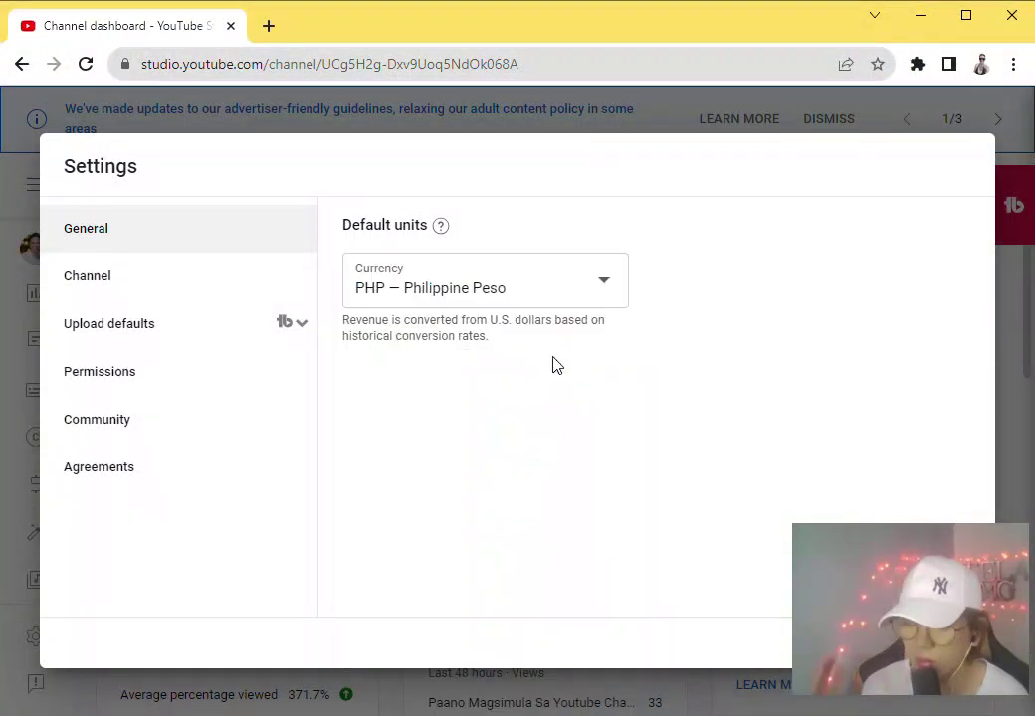
# Set the default currency unit to USD — US Dollar.
pyautogui.click(540, 295)
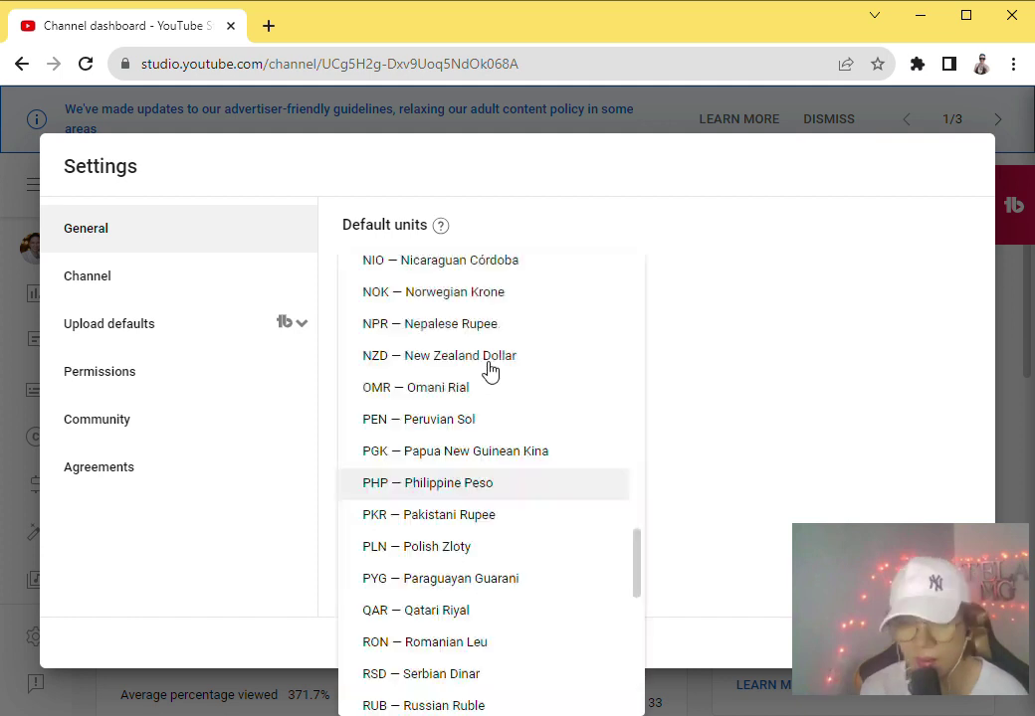
pyautogui.scroll(-5, 513, 517)
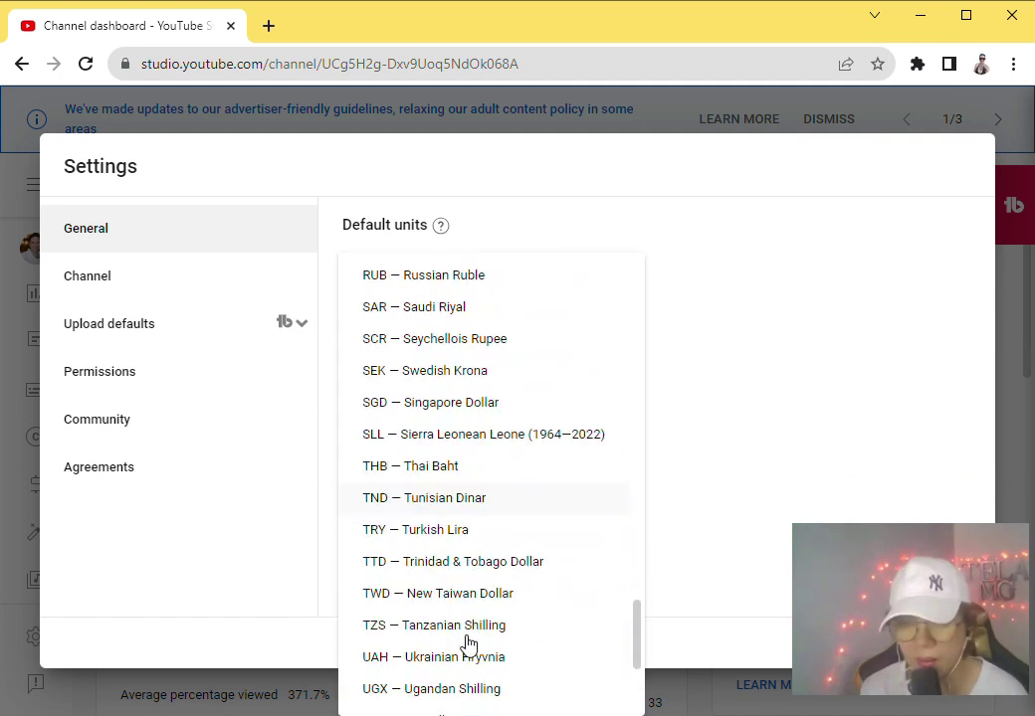
pyautogui.scroll(-2, 474, 610)
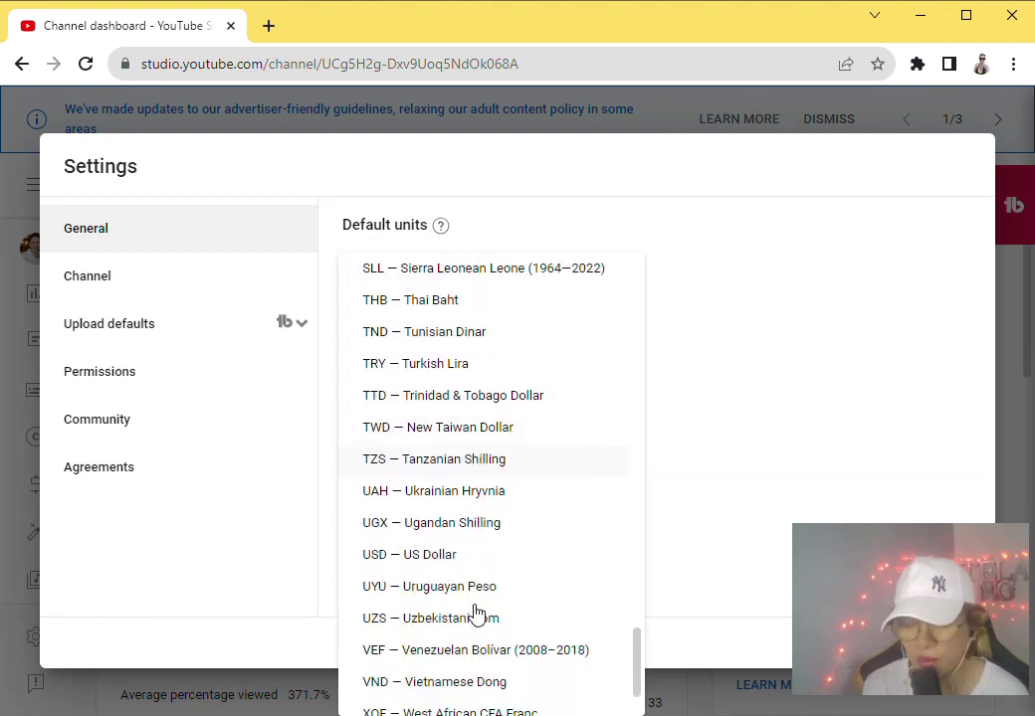
pyautogui.click(446, 564)
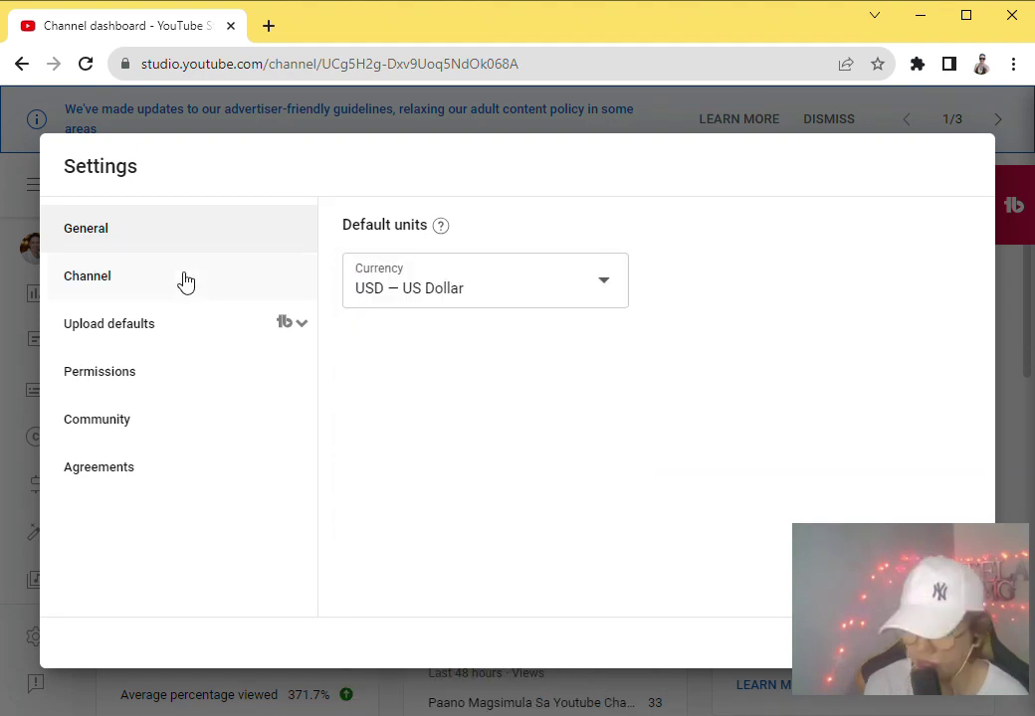
# Choose Philippines as the country of residence in the channel's basic info.
pyautogui.click(117, 287)
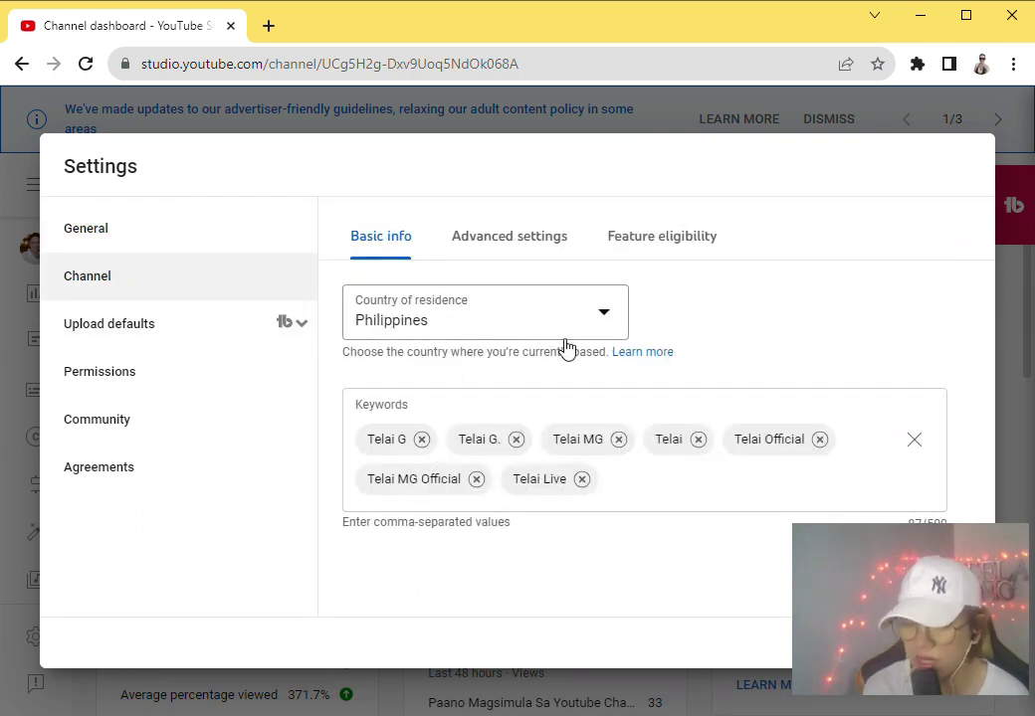
pyautogui.click(490, 323)
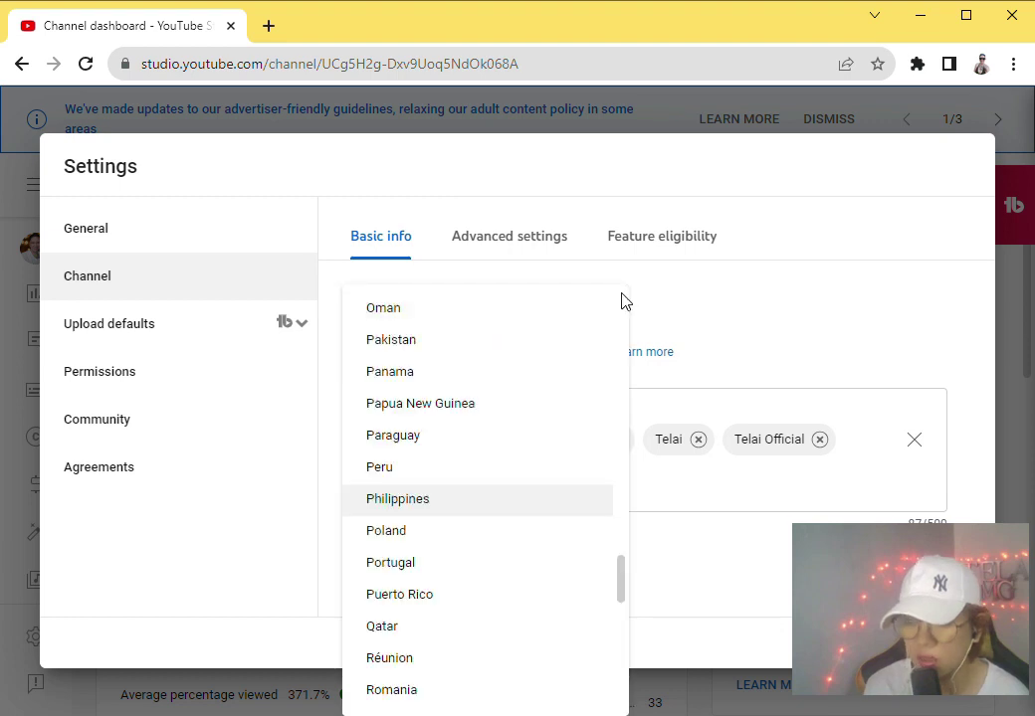
pyautogui.click(422, 514)
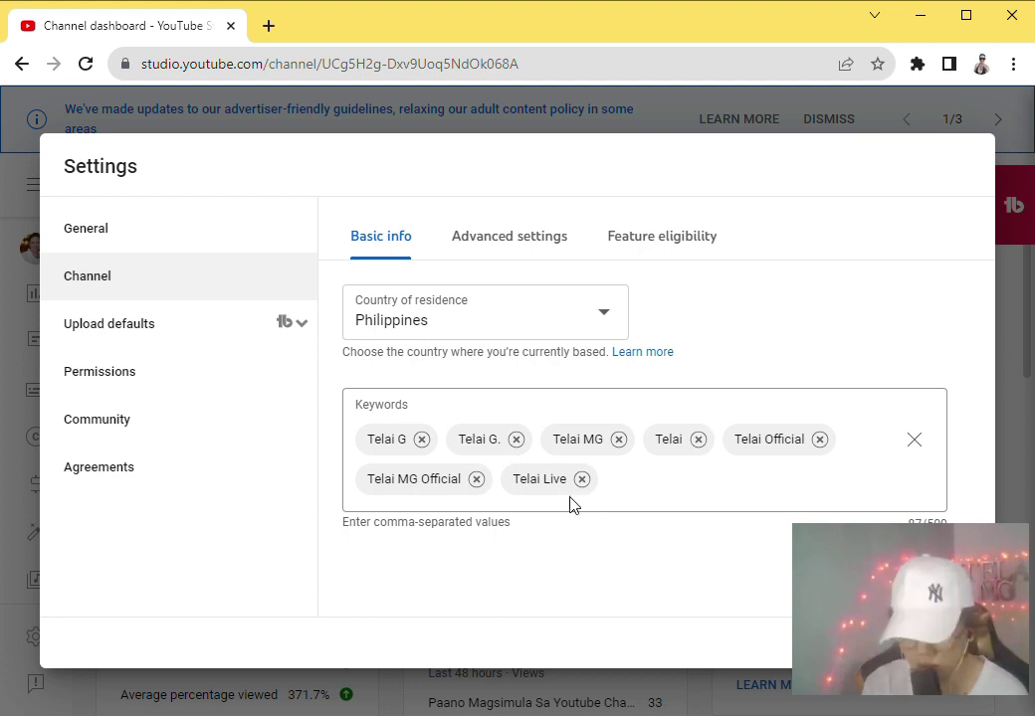
# Add the channel keywords "youtube tutorials" and "tutorials" after the existing ones.
pyautogui.click(630, 491)
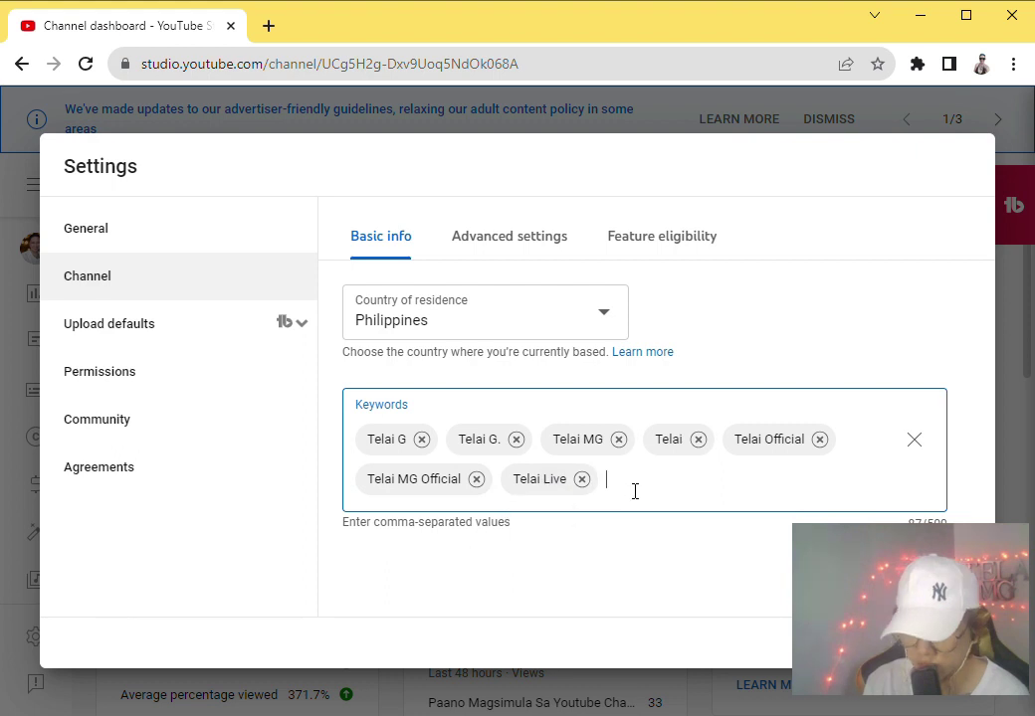
pyautogui.write('youtube tutorials')
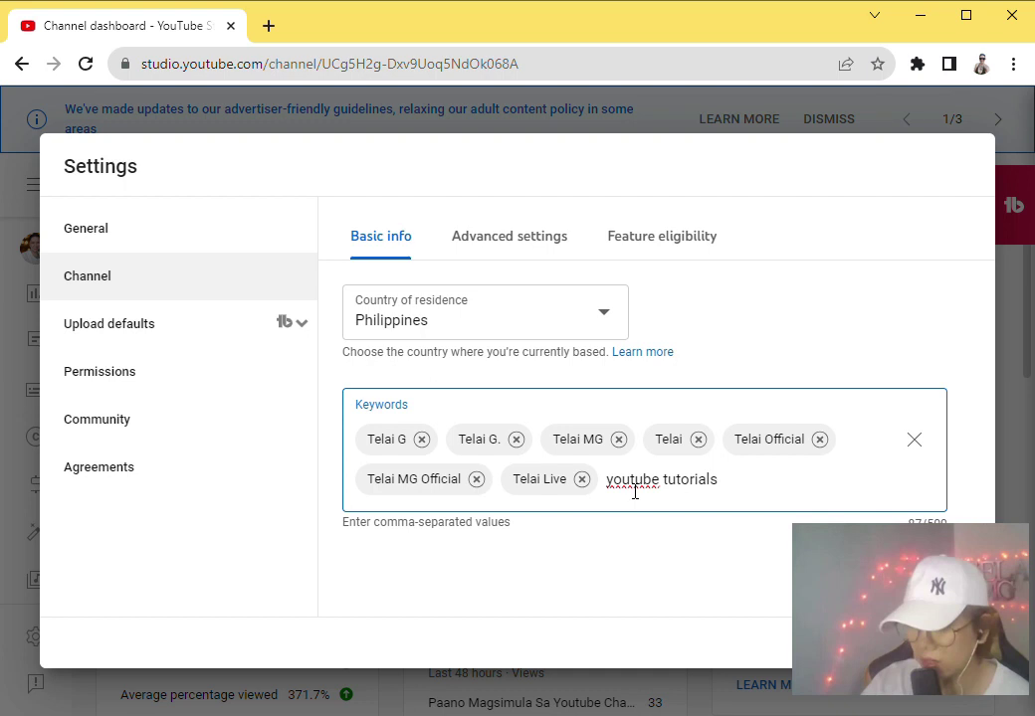
pyautogui.press('Return')
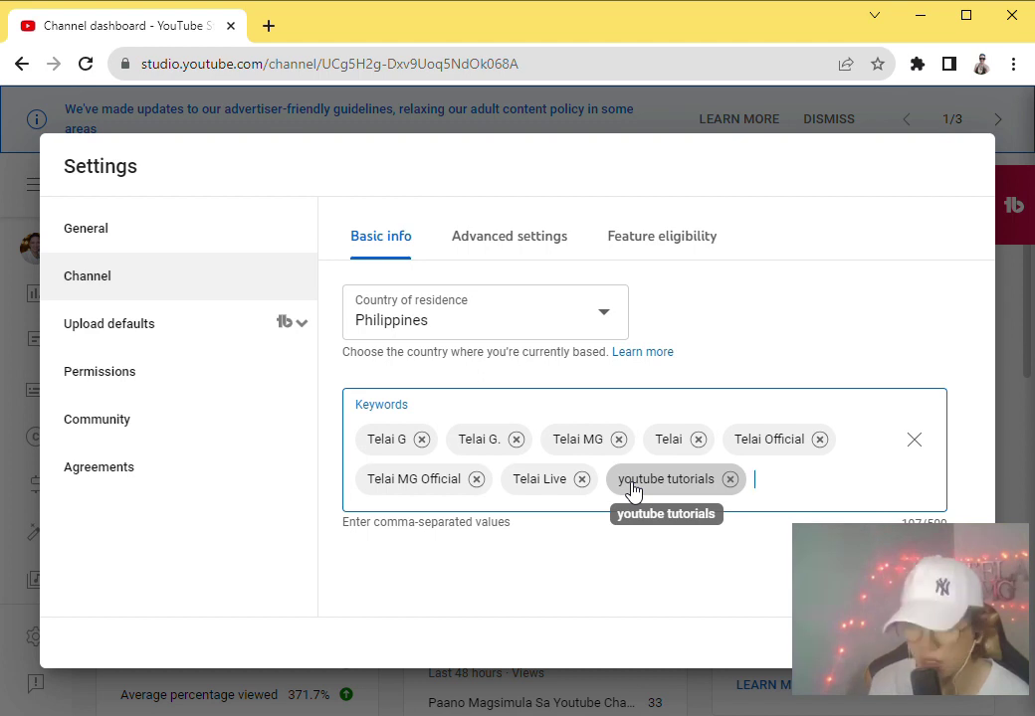
pyautogui.write('tut')
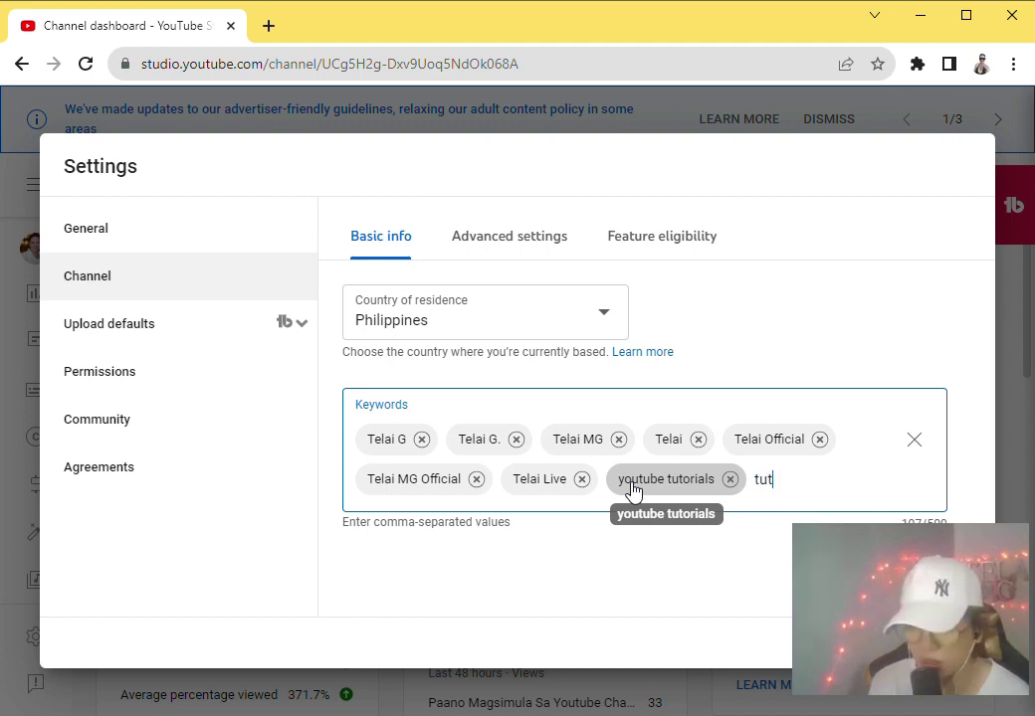
pyautogui.write('orials')
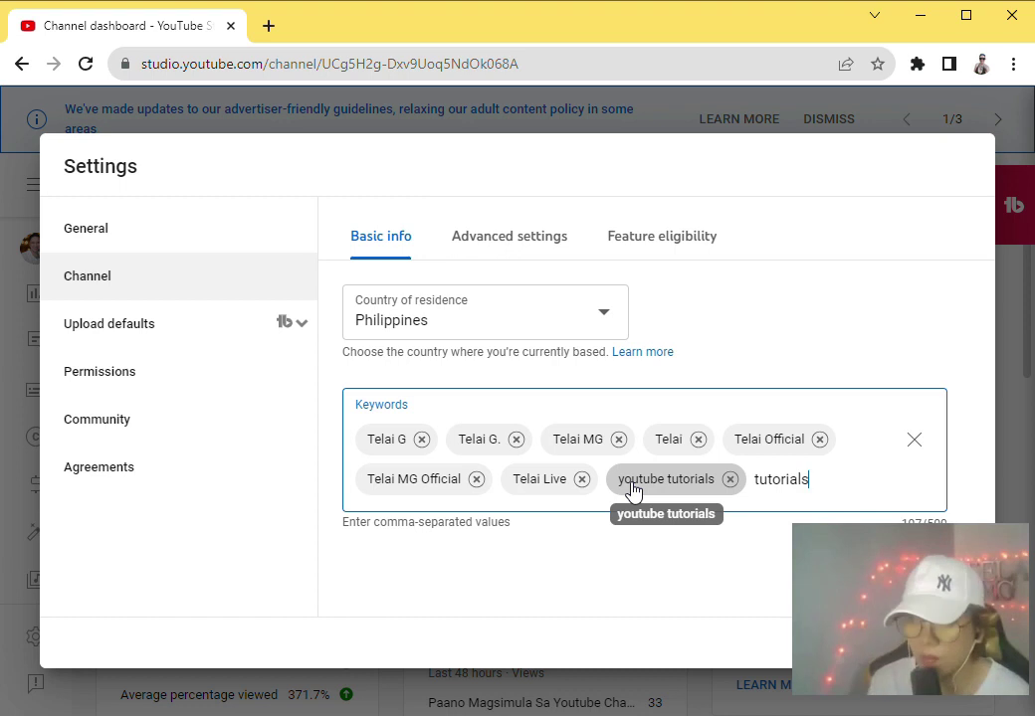
pyautogui.press('Return')
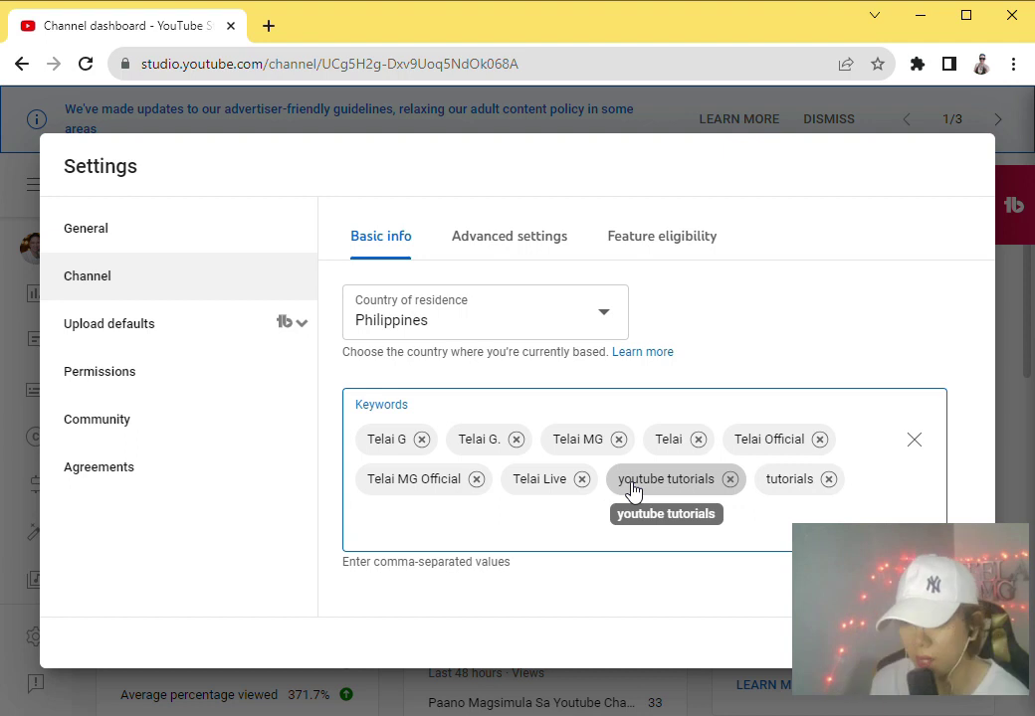
# Add the channel keywords "paano mag start ng youtube", "how to", "tutorials" and "tagalog tutorials".
pyautogui.write('paano mag')
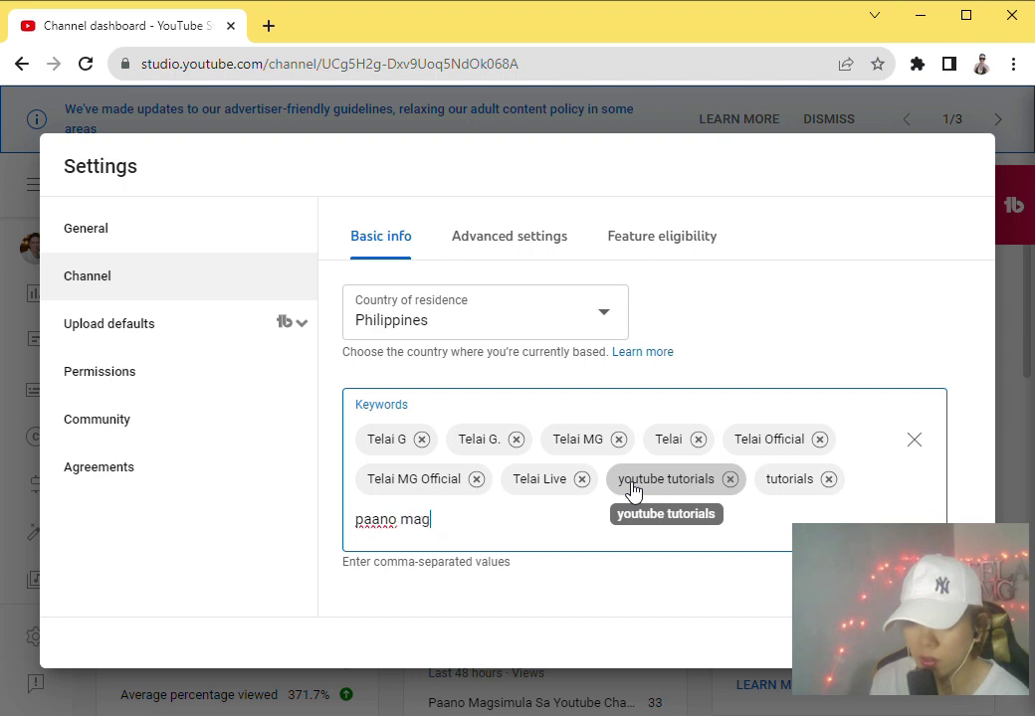
pyautogui.write(' start ng yo')
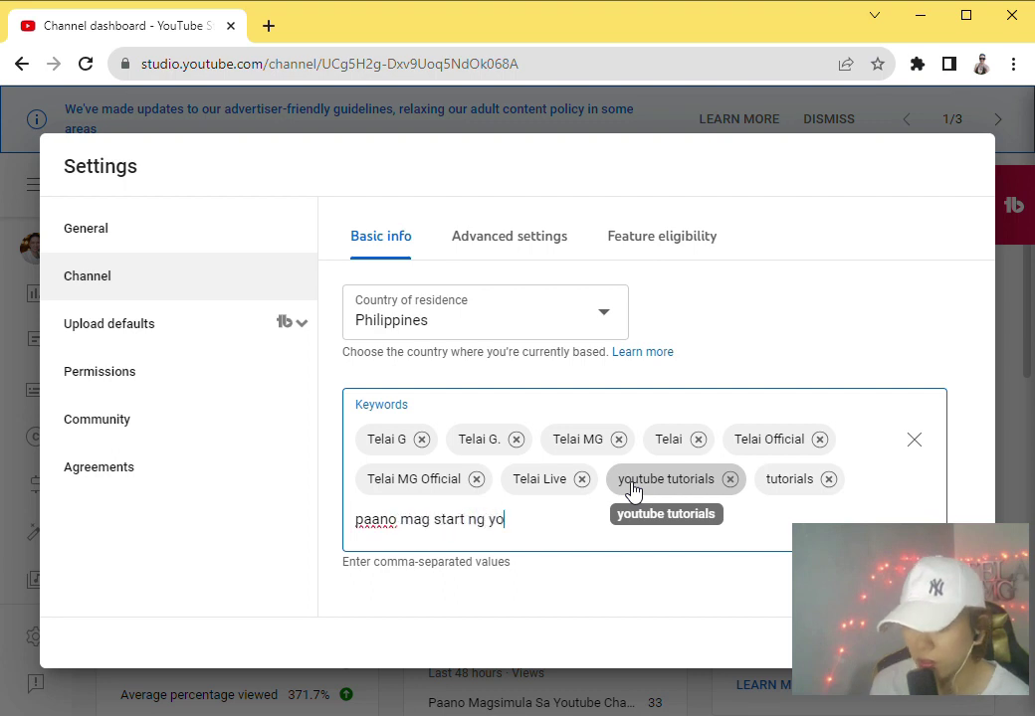
pyautogui.write('utube,')
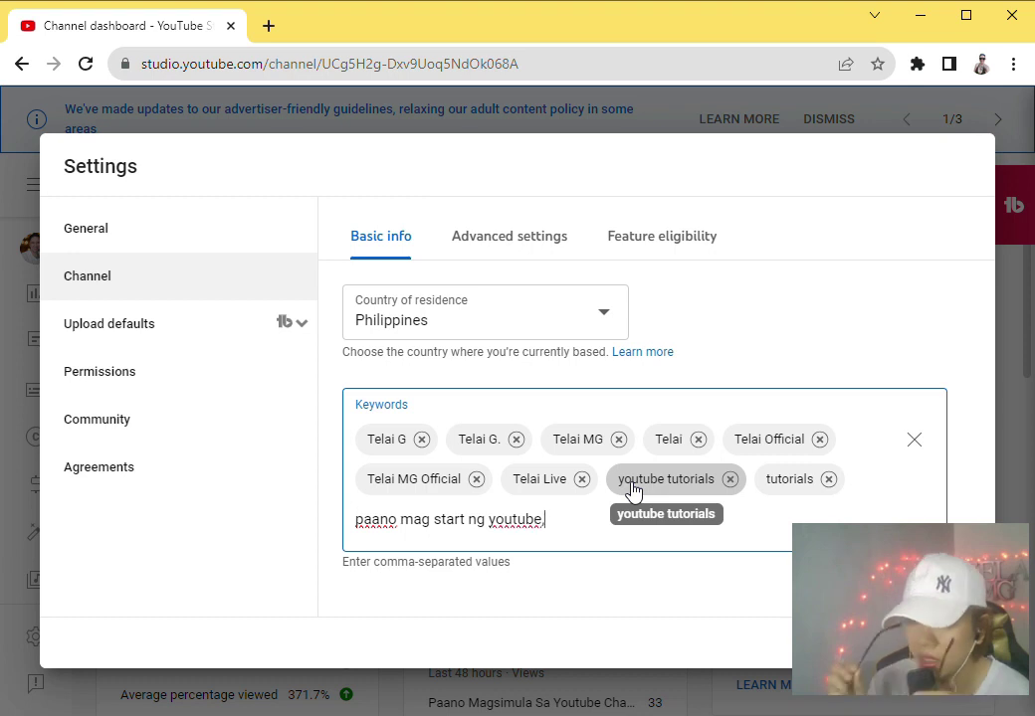
pyautogui.press('Return')
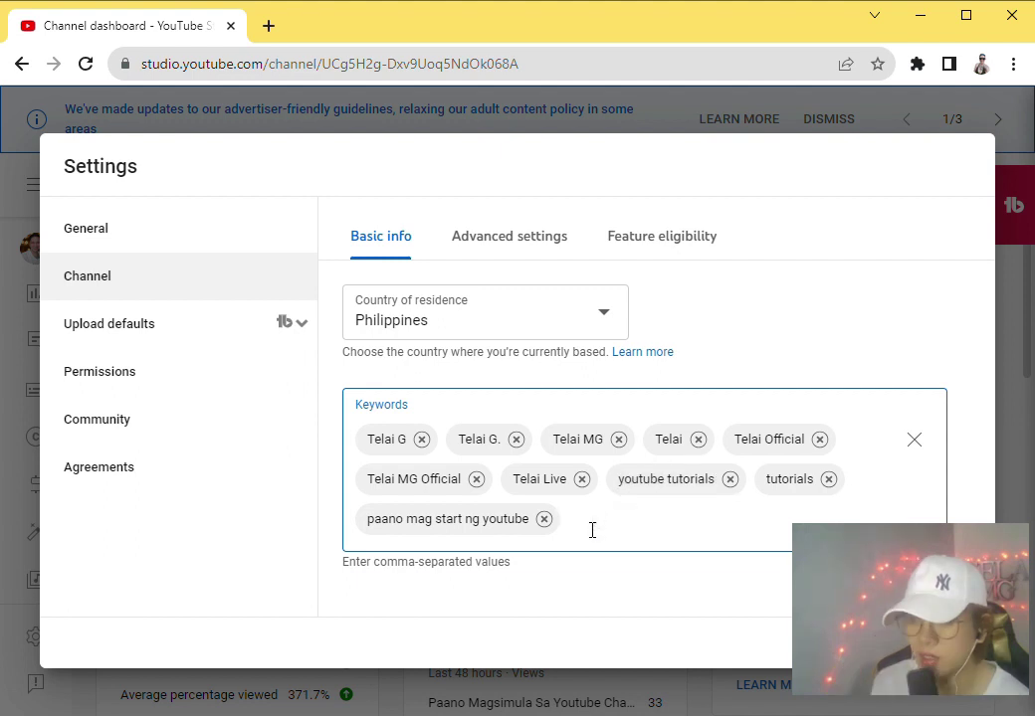
pyautogui.press('BackSpace')
pyautogui.write('how to')
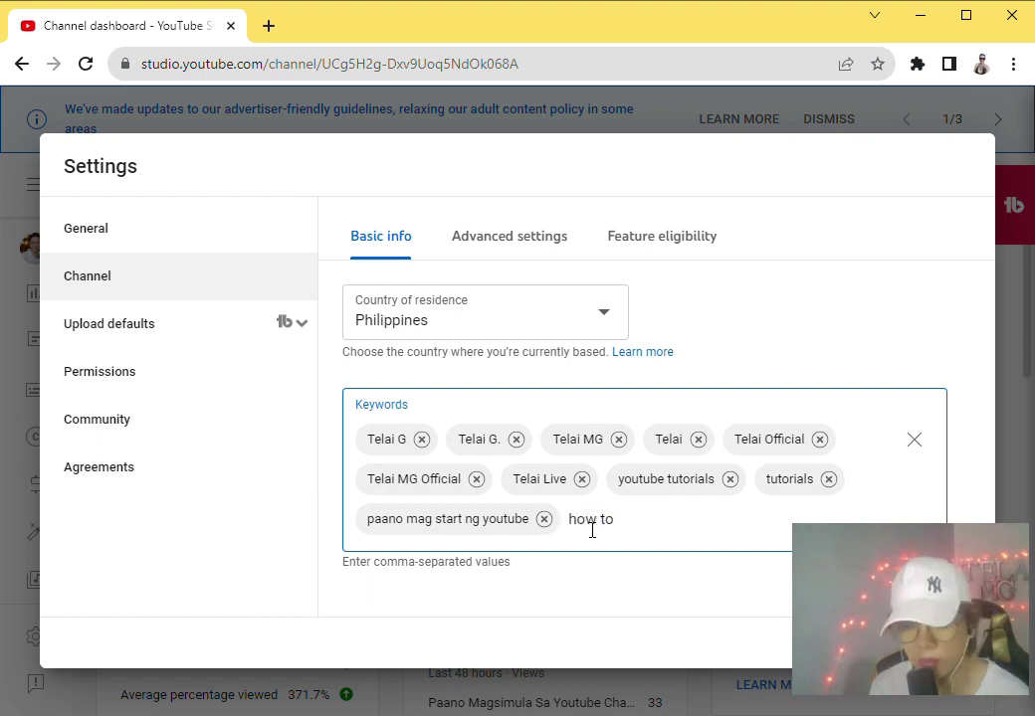
pyautogui.write(', tutorials, tagalog tutorials')
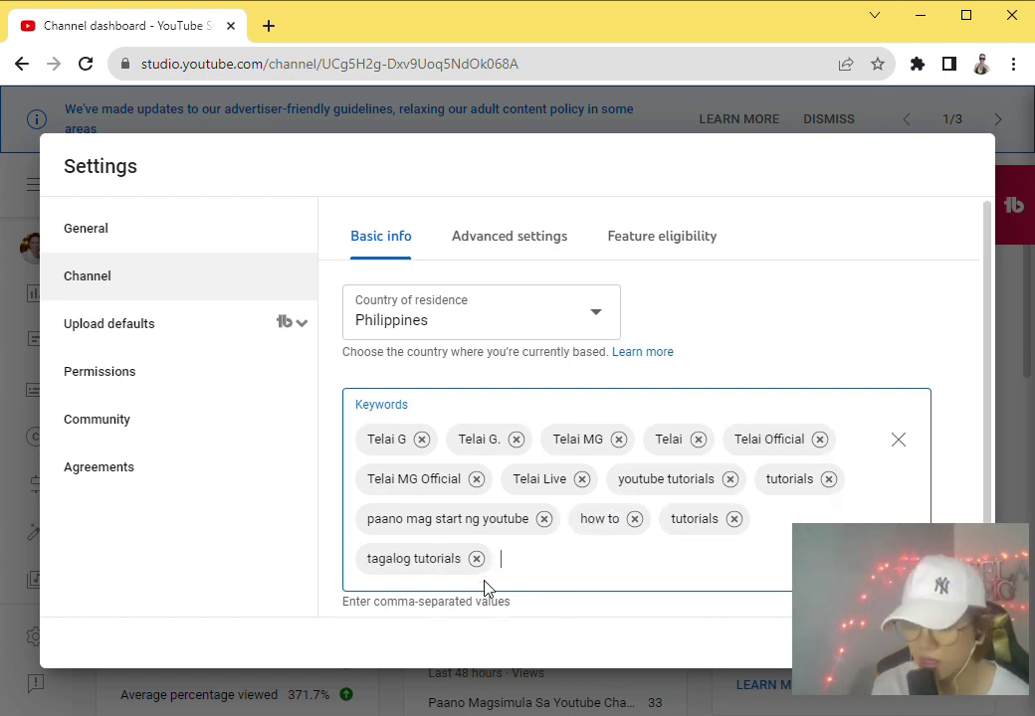
# Set the channel's audience as made for kids in the advanced channel settings and review the listed changes to the channel.
pyautogui.click(525, 246)
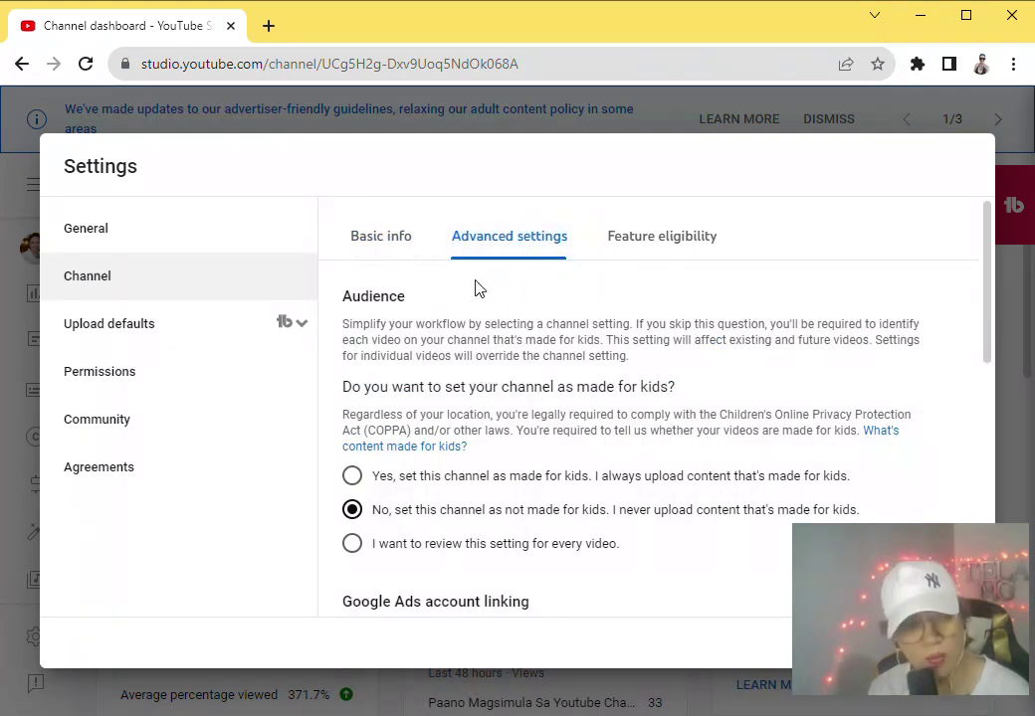
pyautogui.scroll(-1, 465, 500)
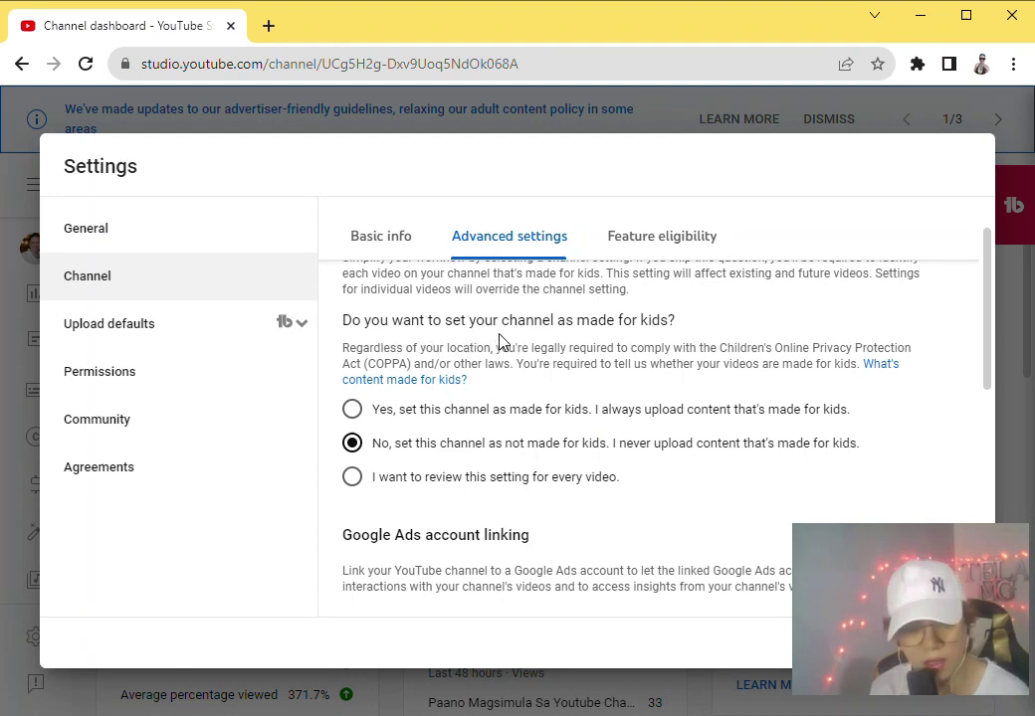
pyautogui.click(557, 409)
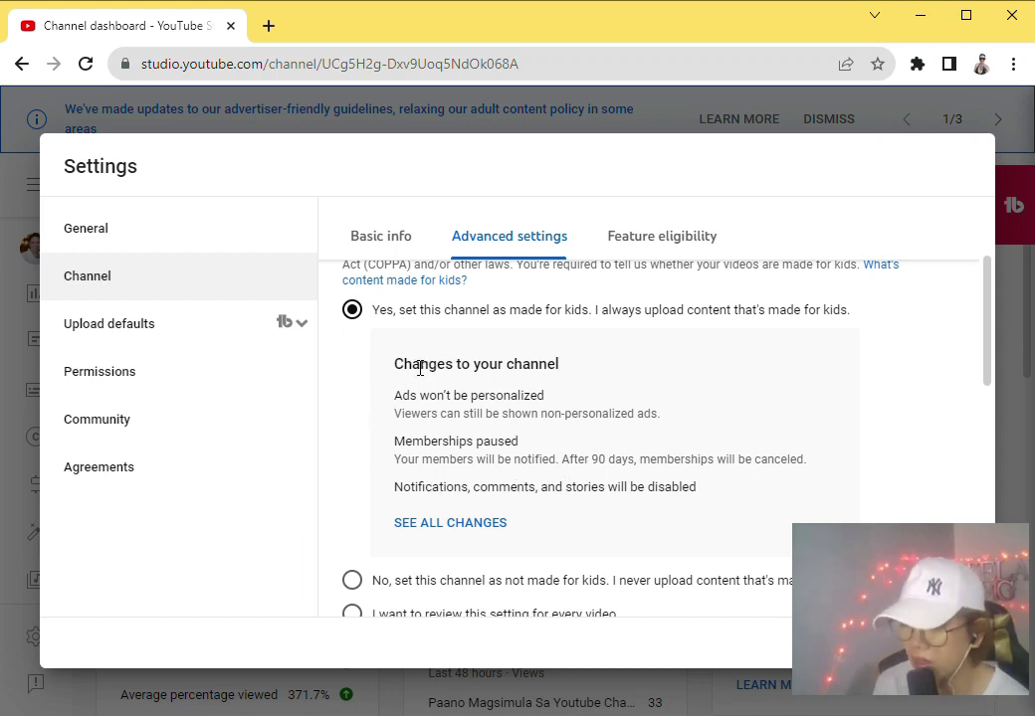
pyautogui.scroll(-1, 418, 369)
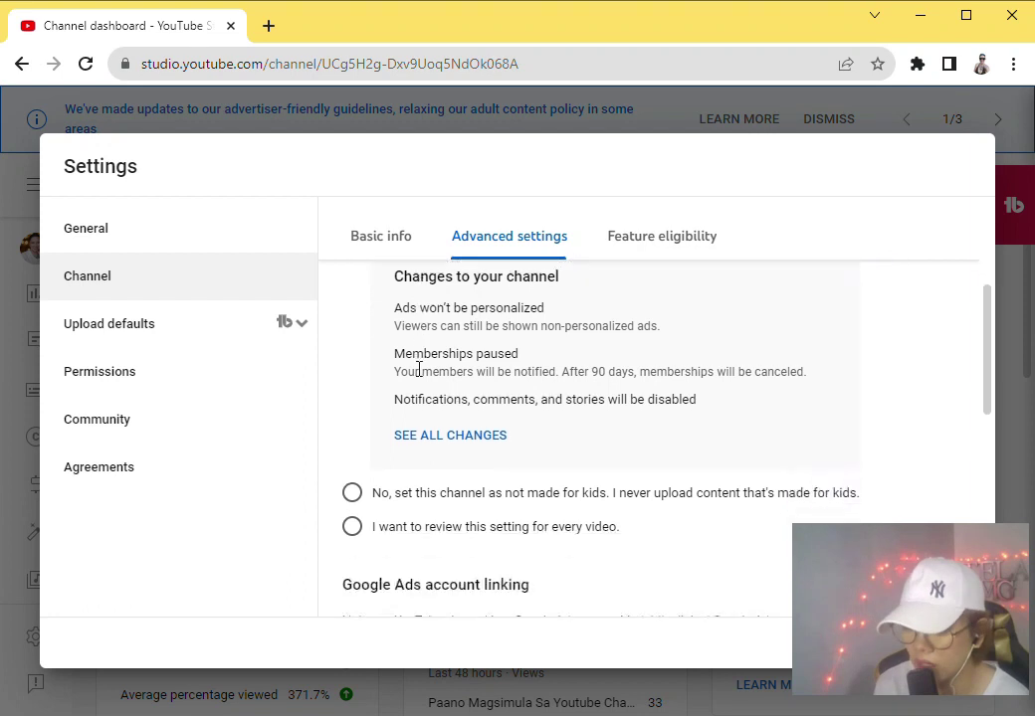
pyautogui.scroll(1, 426, 393)
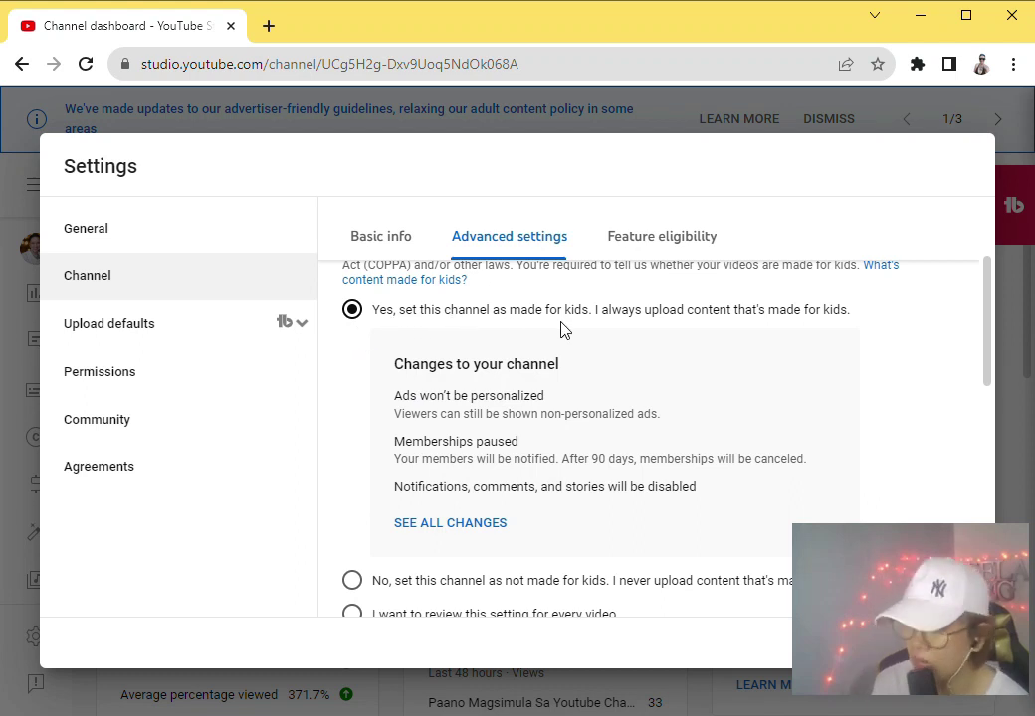
pyautogui.scroll(-1, 560, 365)
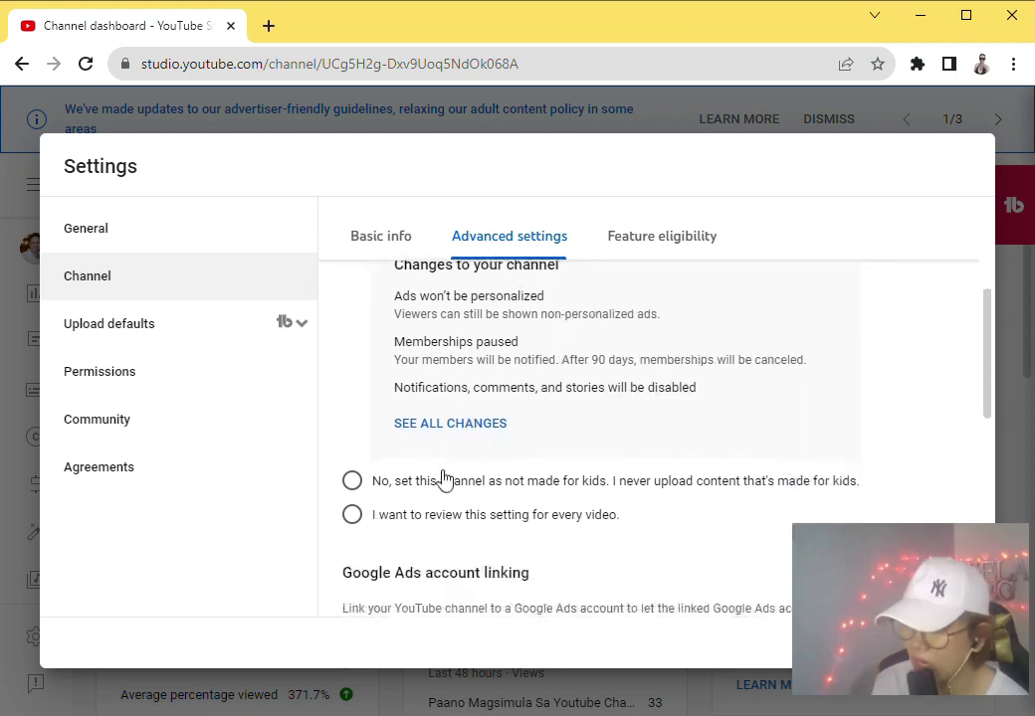
# Set the channel's audience to No, not made for kids.
pyautogui.click(355, 483)
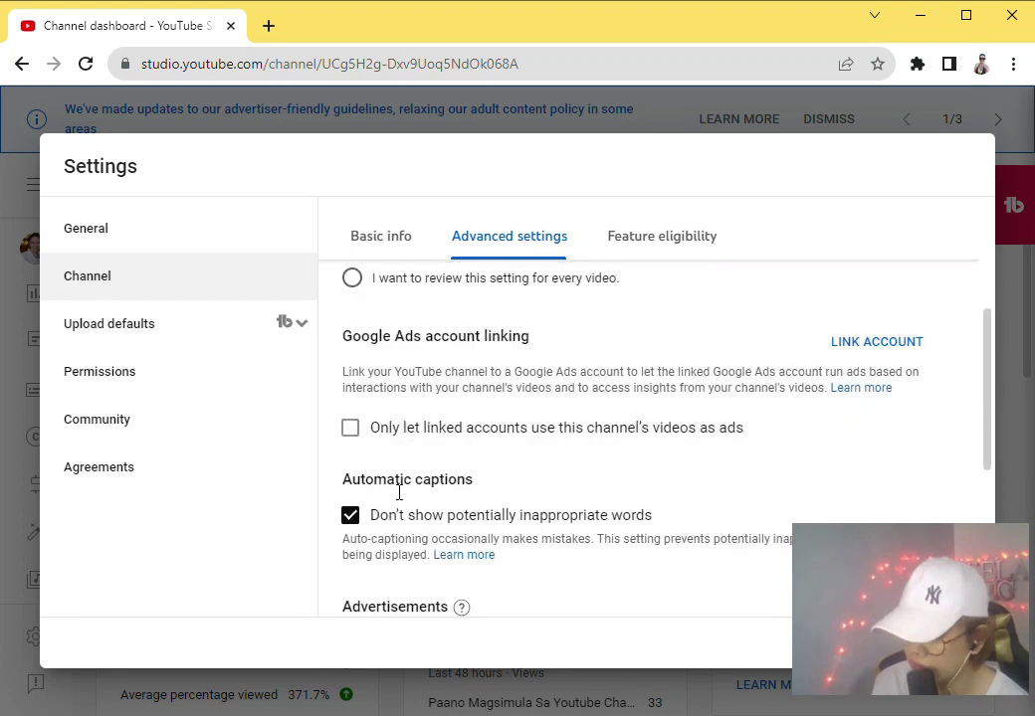
pyautogui.scroll(3, 398, 487)
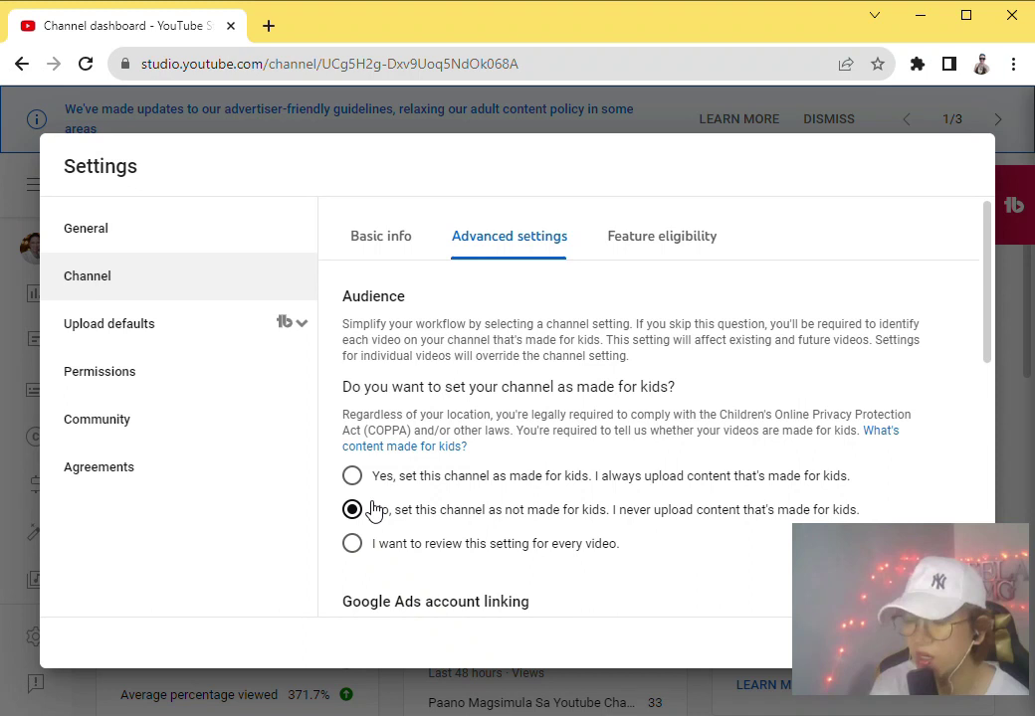
pyautogui.scroll(-2, 377, 510)
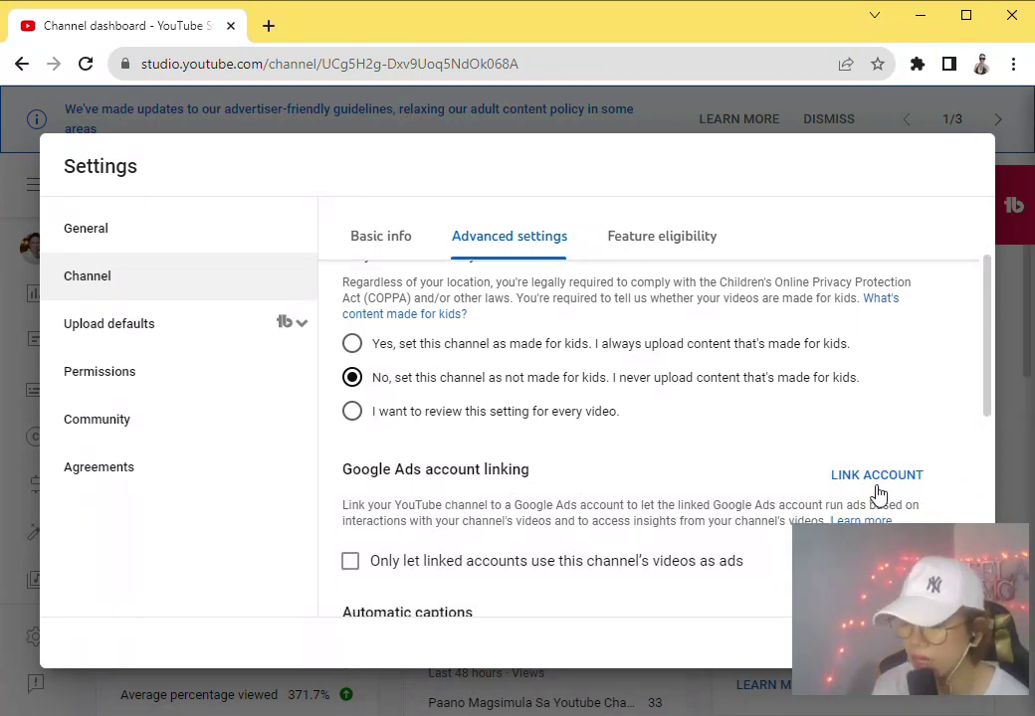
# Examine the remaining advanced channel settings: Google Ads account linking, automatic captions, advertisements, clips and other settings.
pyautogui.scroll(-1, 633, 512)
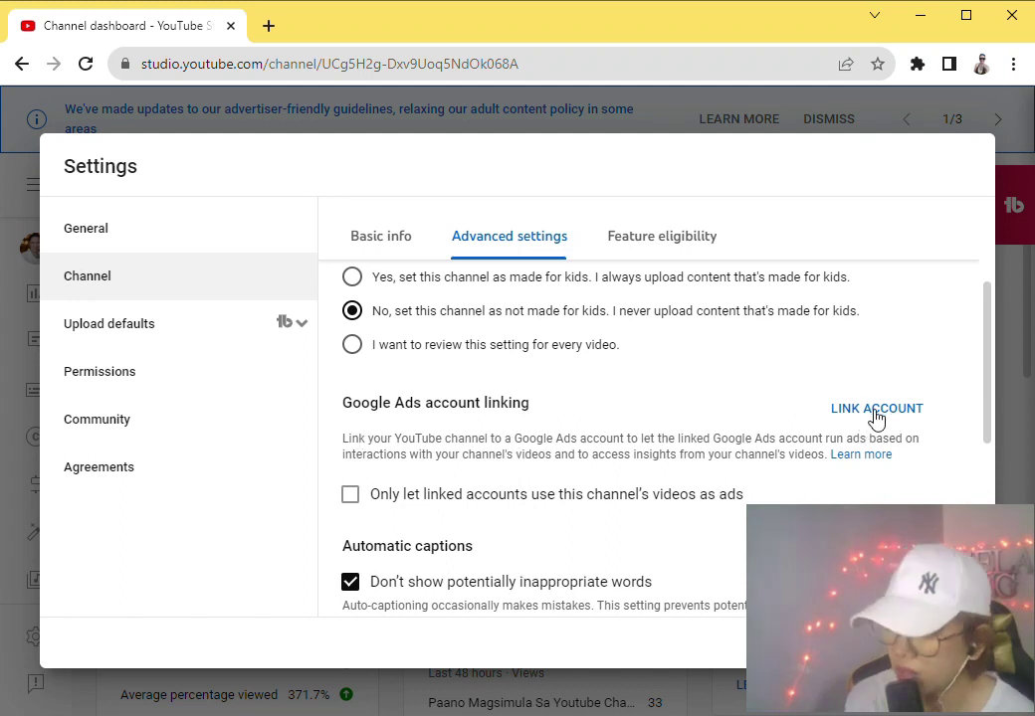
pyautogui.scroll(-1, 623, 452)
pyautogui.scroll(-1, 623, 453)
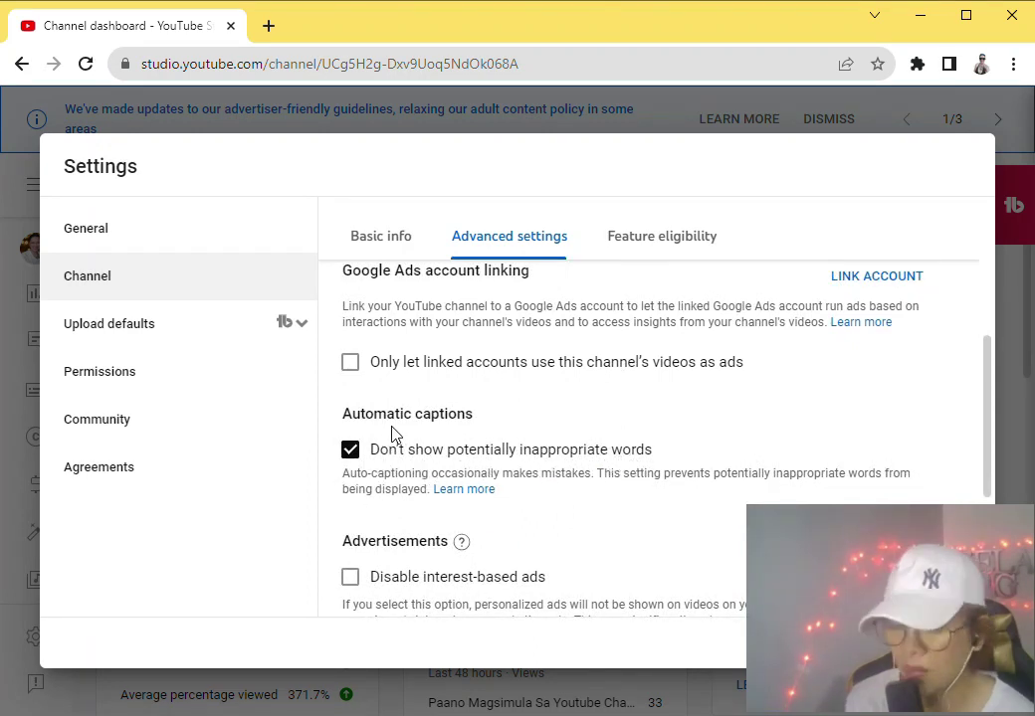
pyautogui.scroll(-1, 498, 467)
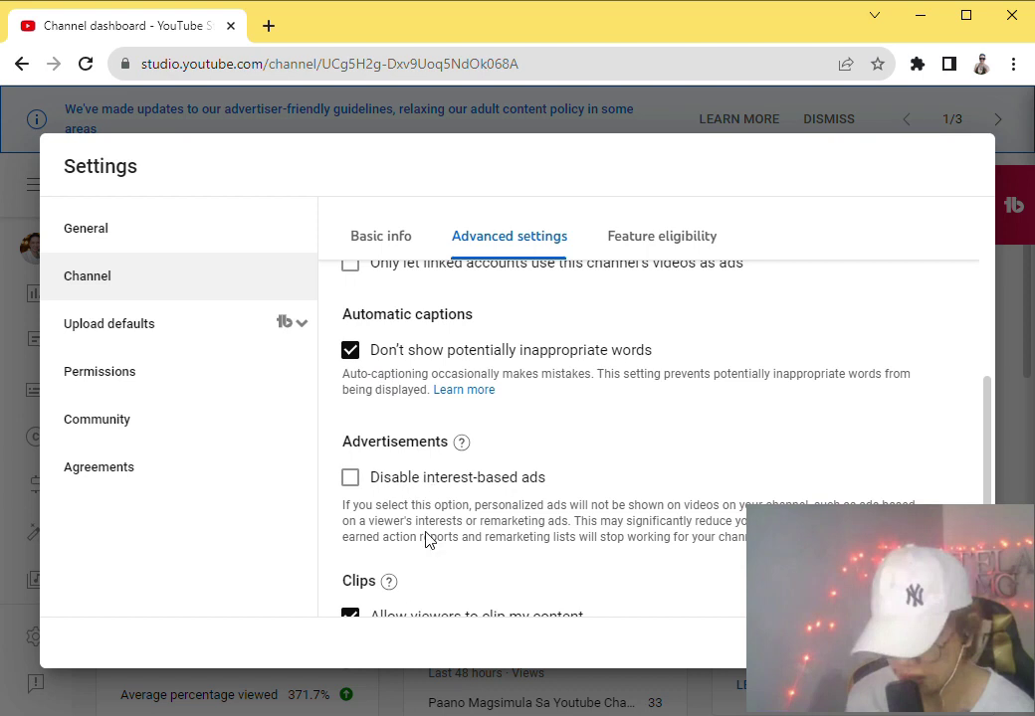
pyautogui.scroll(-2, 434, 548)
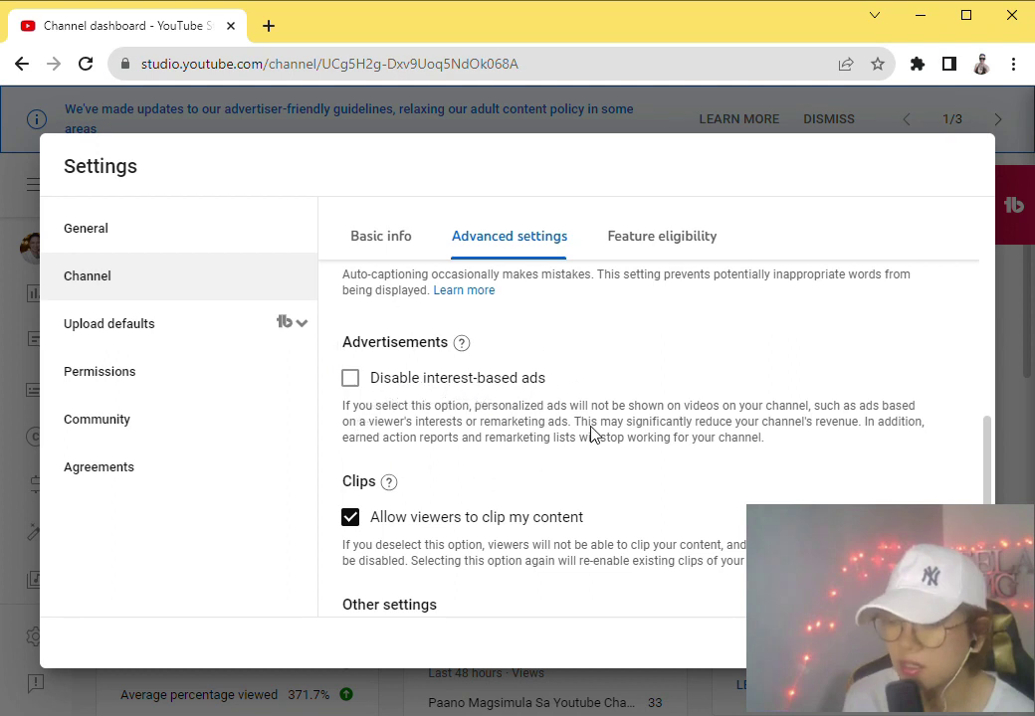
pyautogui.scroll(-1, 430, 406)
pyautogui.scroll(-1, 430, 406)
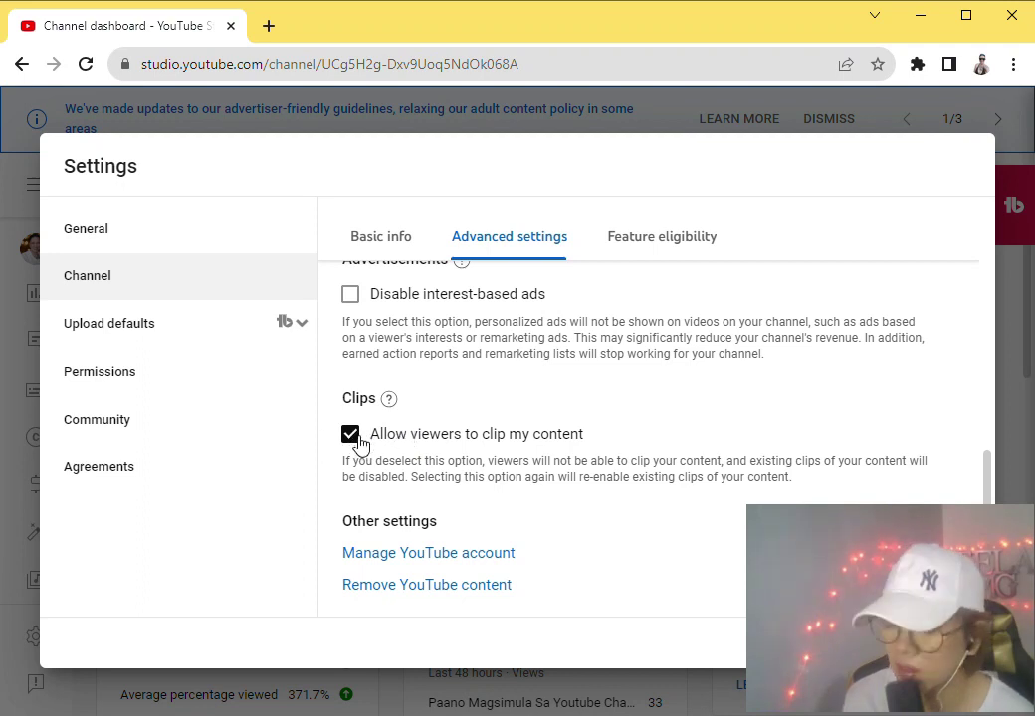
# Examine the channel's feature eligibility, expanding the details of the standard features and checking the intermediate and advanced ones.
pyautogui.click(668, 250)
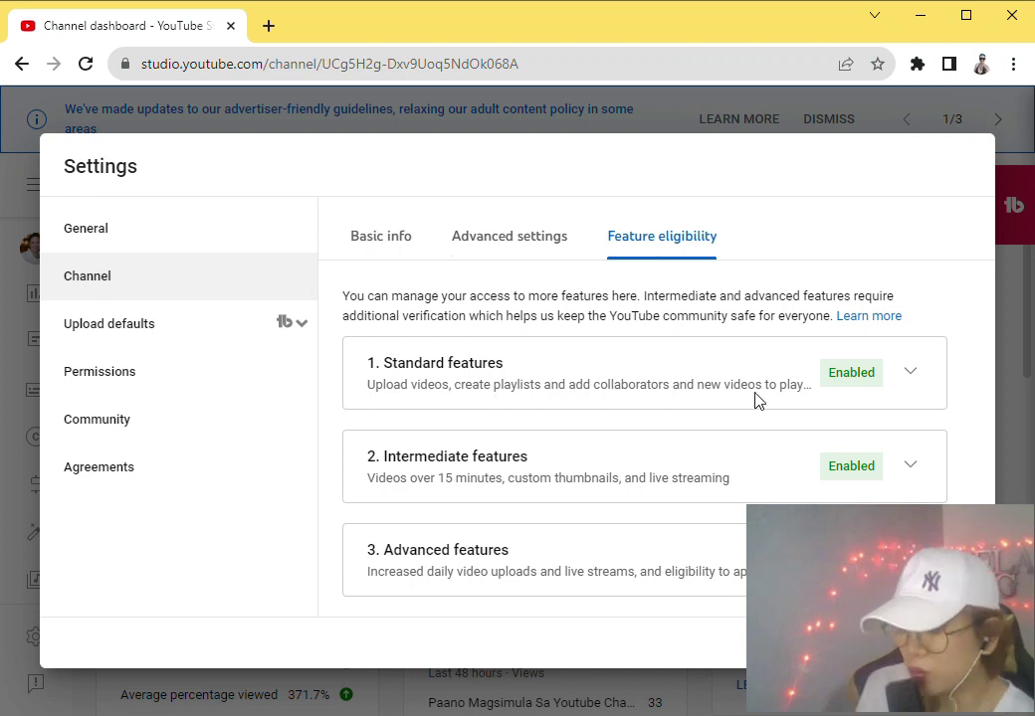
pyautogui.click(910, 372)
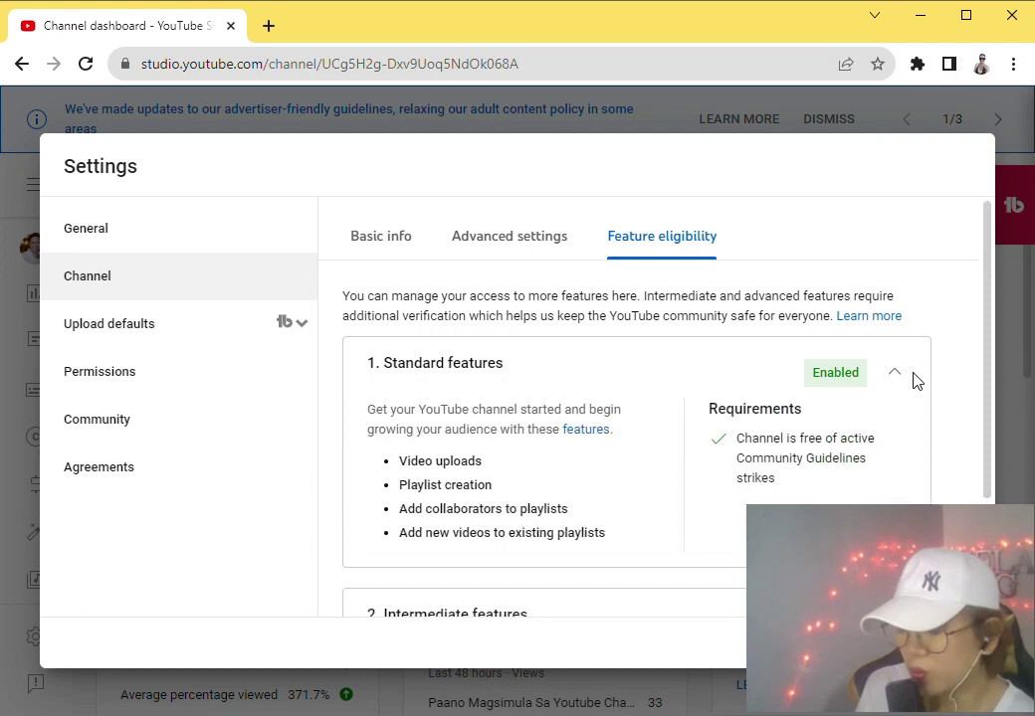
pyautogui.scroll(-1, 768, 442)
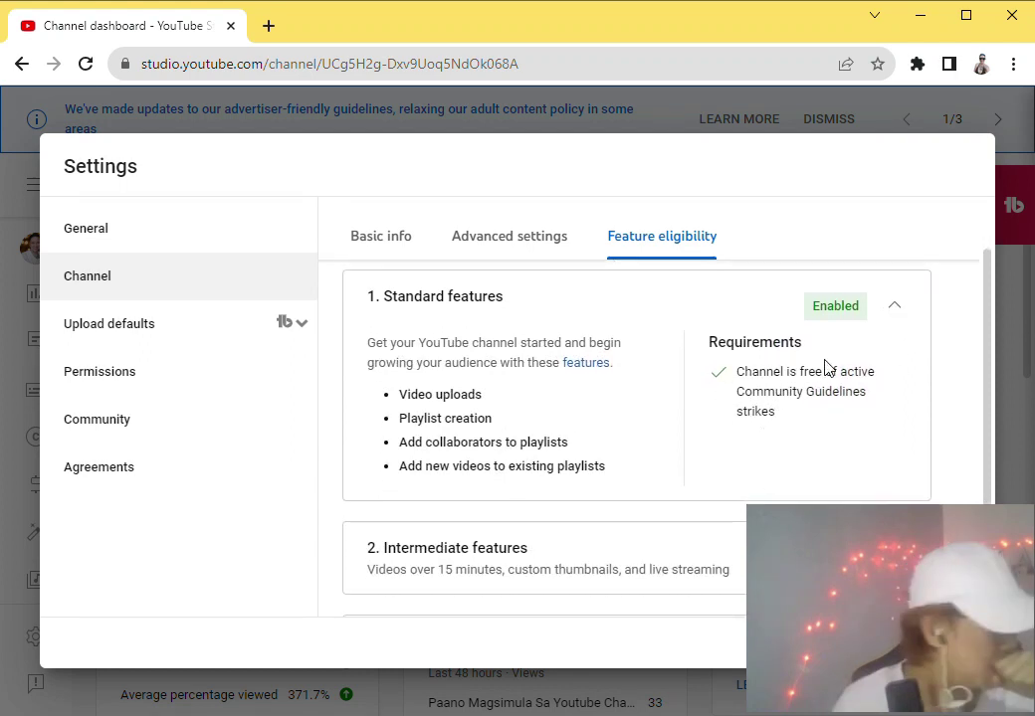
pyautogui.scroll(-1, 695, 443)
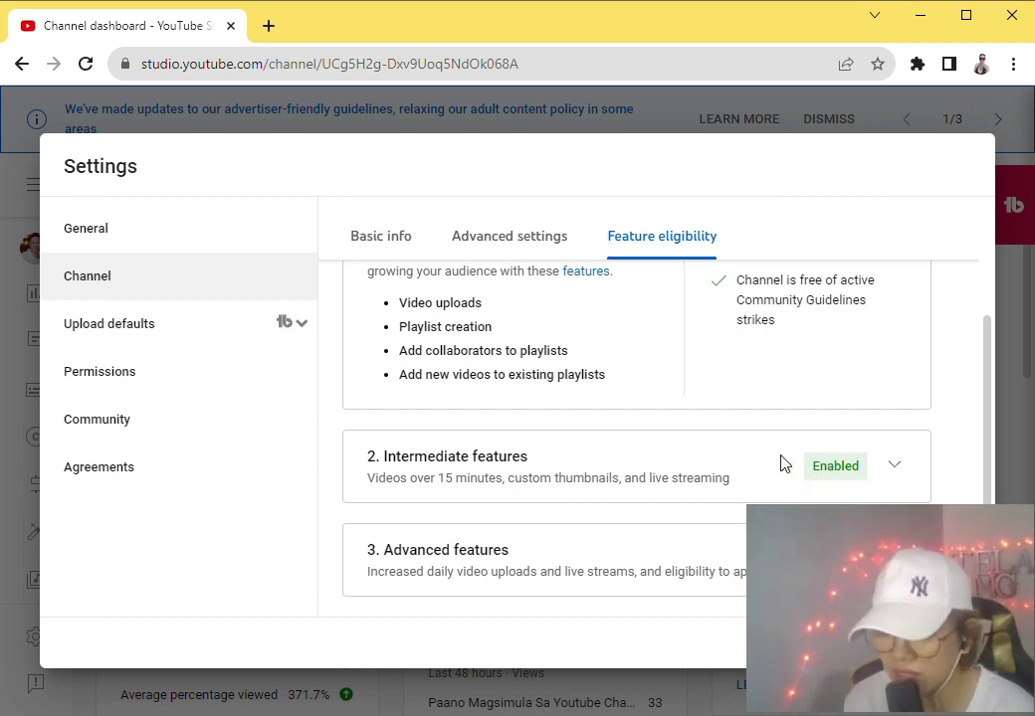
# Set the default upload title to "|| Youtube Tutorials #tutorials #youtube".
pyautogui.click(97, 287)
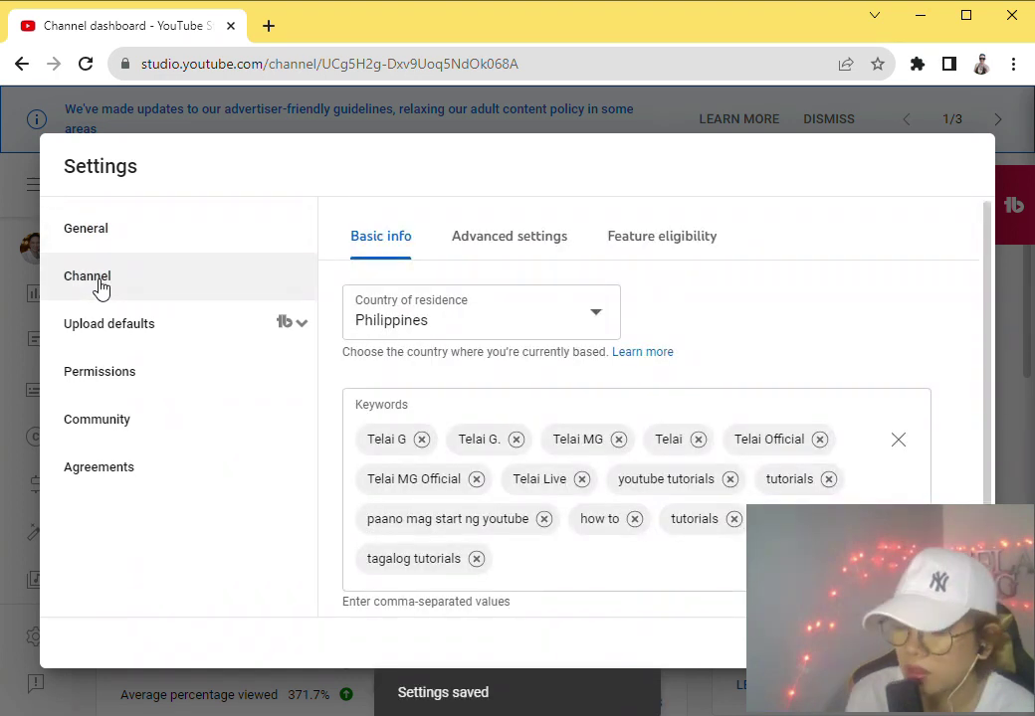
pyautogui.click(104, 335)
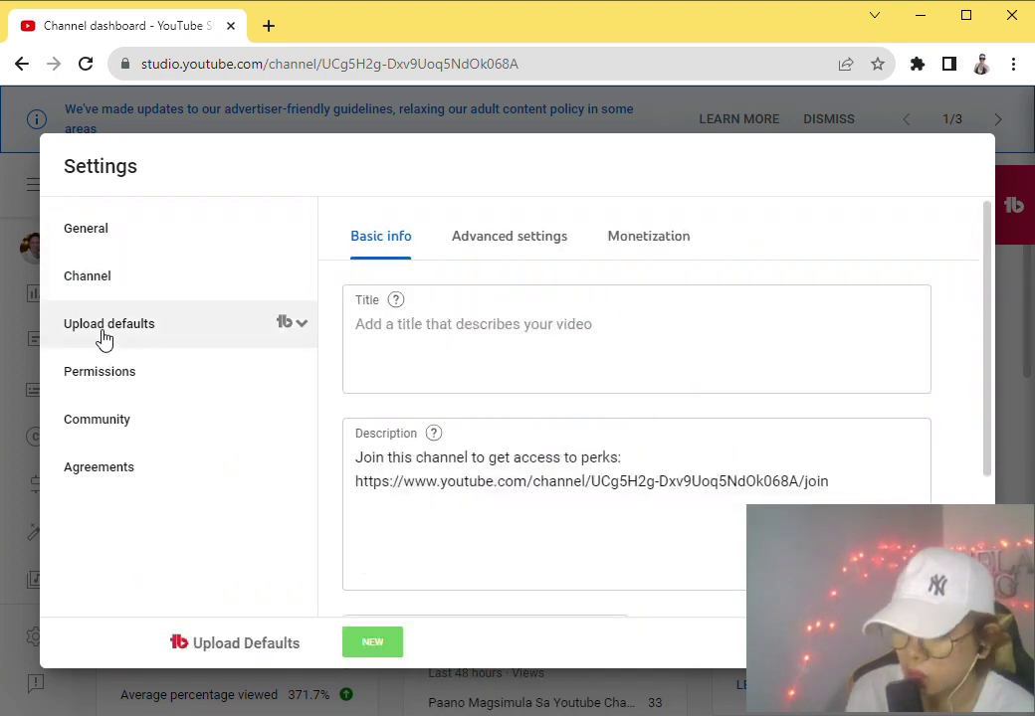
pyautogui.click(449, 339)
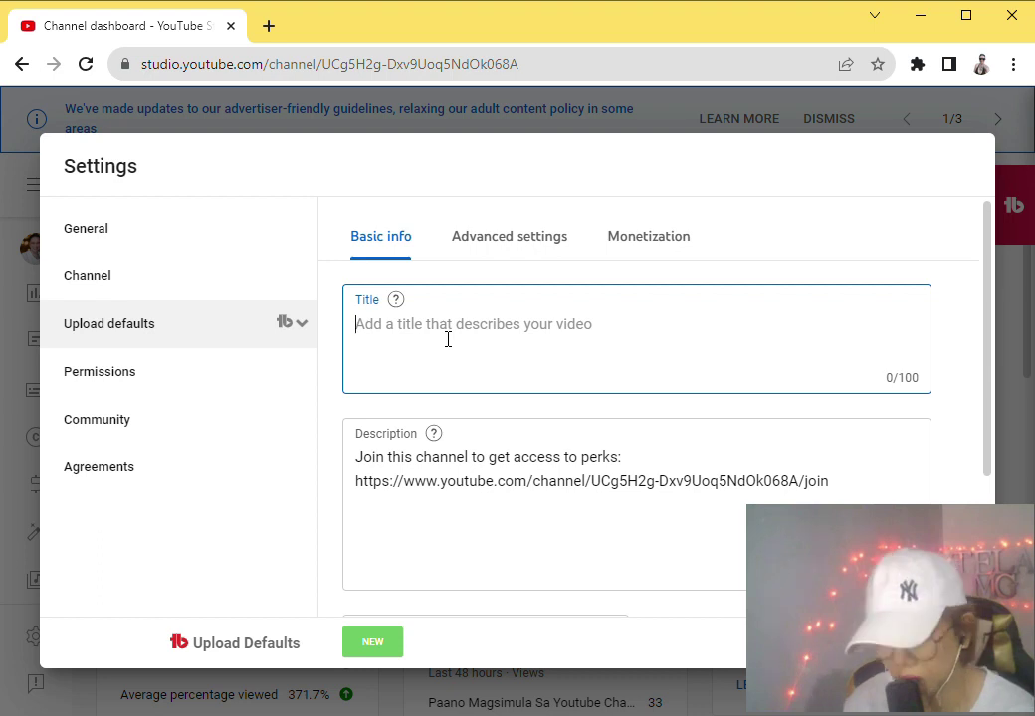
pyautogui.write('Il')
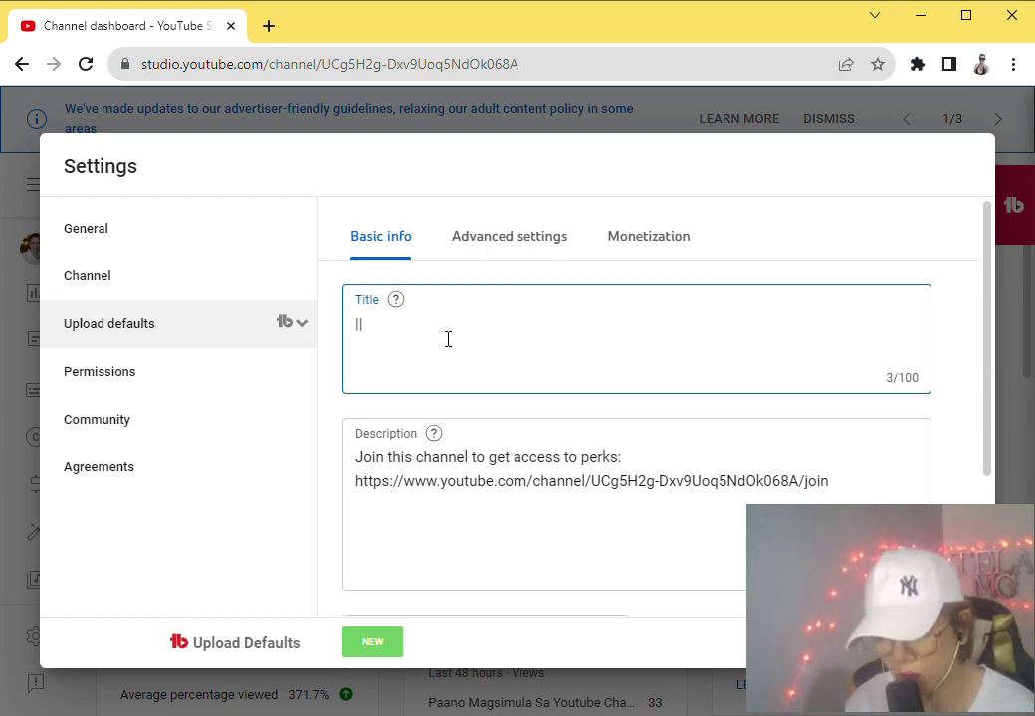
pyautogui.write(' Youtube Tutorials')
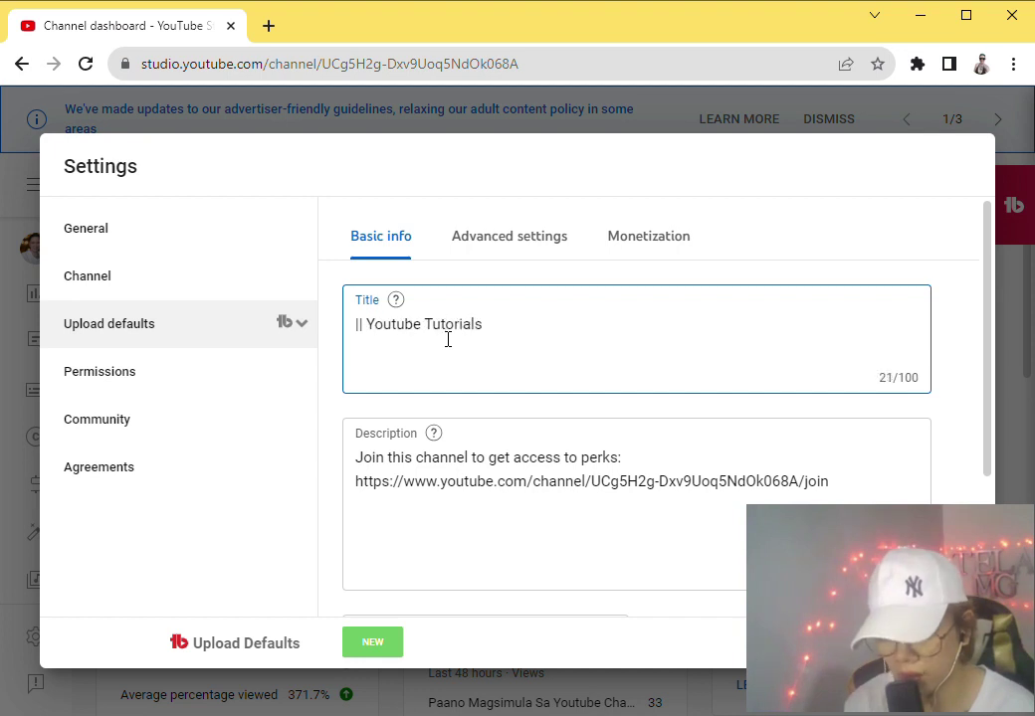
pyautogui.write('#tutorials')
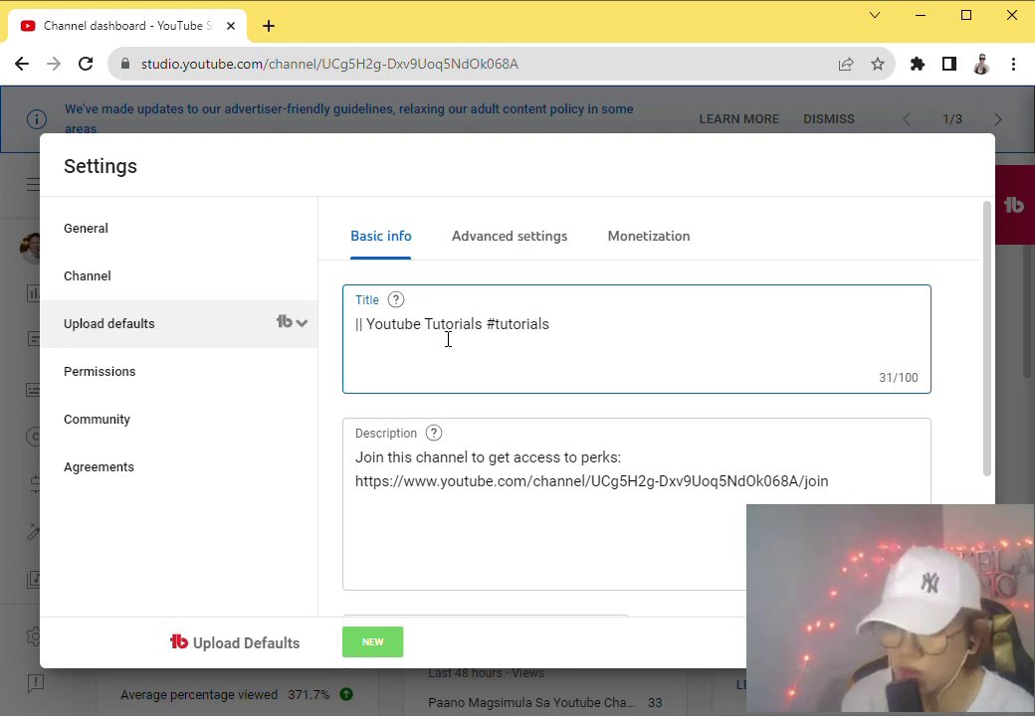
pyautogui.write(' #youtube')
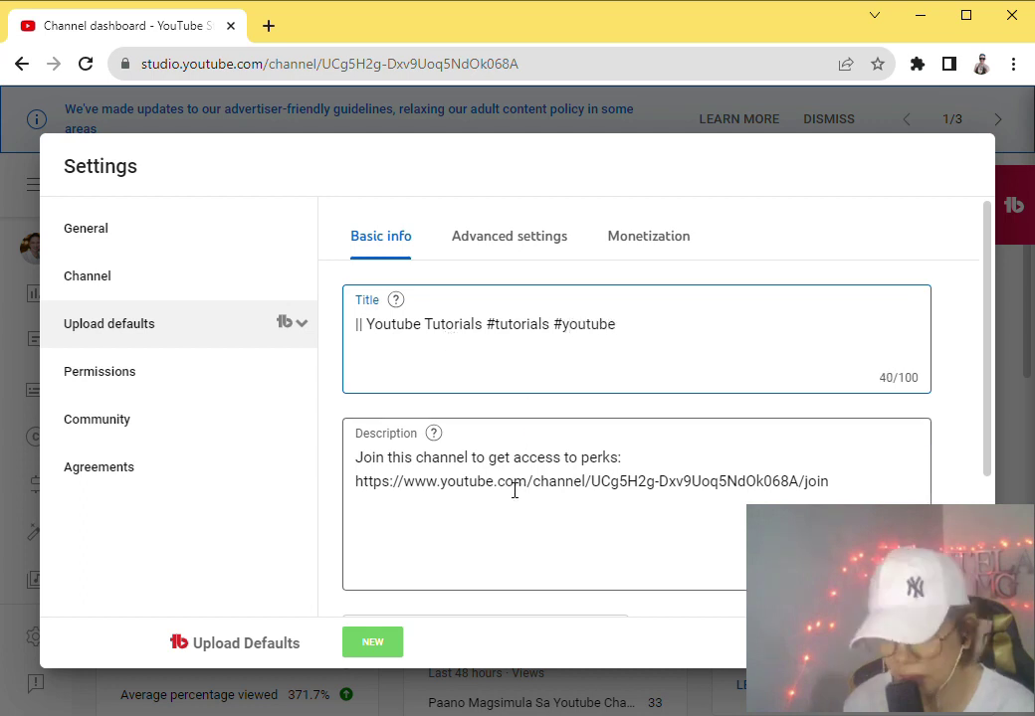
# Examine the default upload description by highlighting its channel membership text and link.
pyautogui.scroll(-1, 479, 501)
pyautogui.click(847, 439)
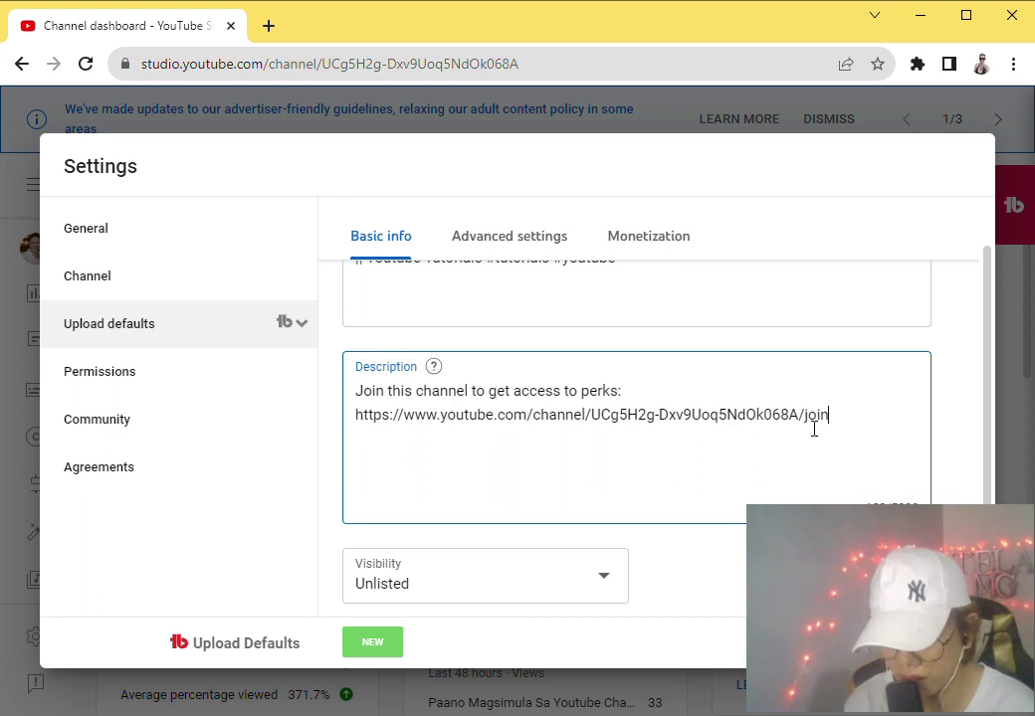
pyautogui.moveTo(813, 427); pyautogui.dragTo(336, 402)
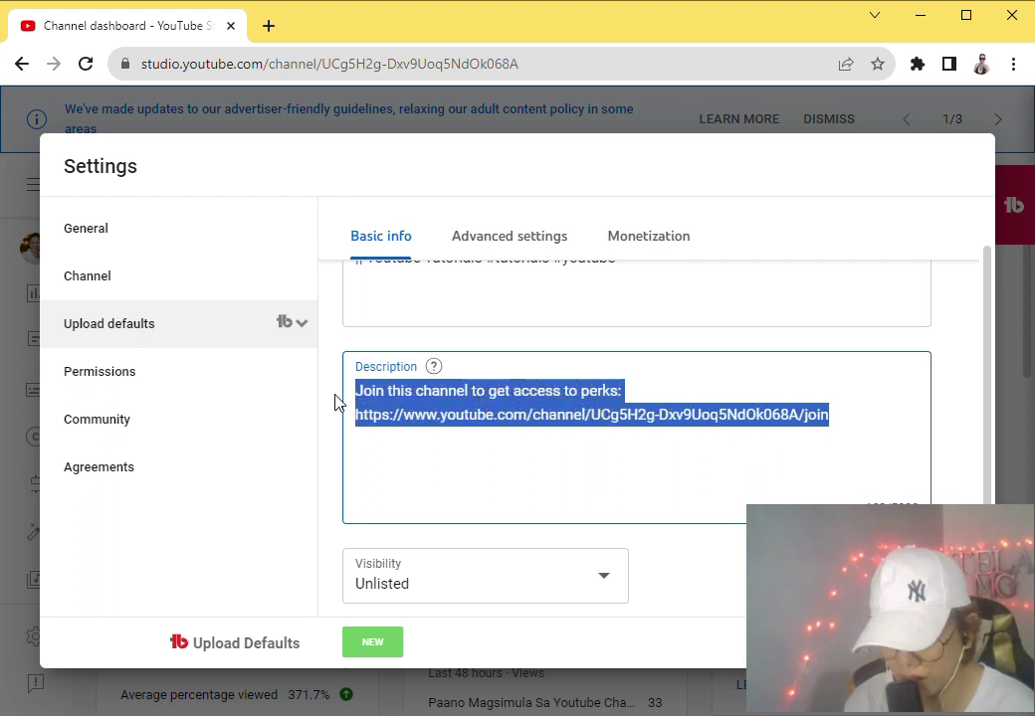
pyautogui.click(878, 425)
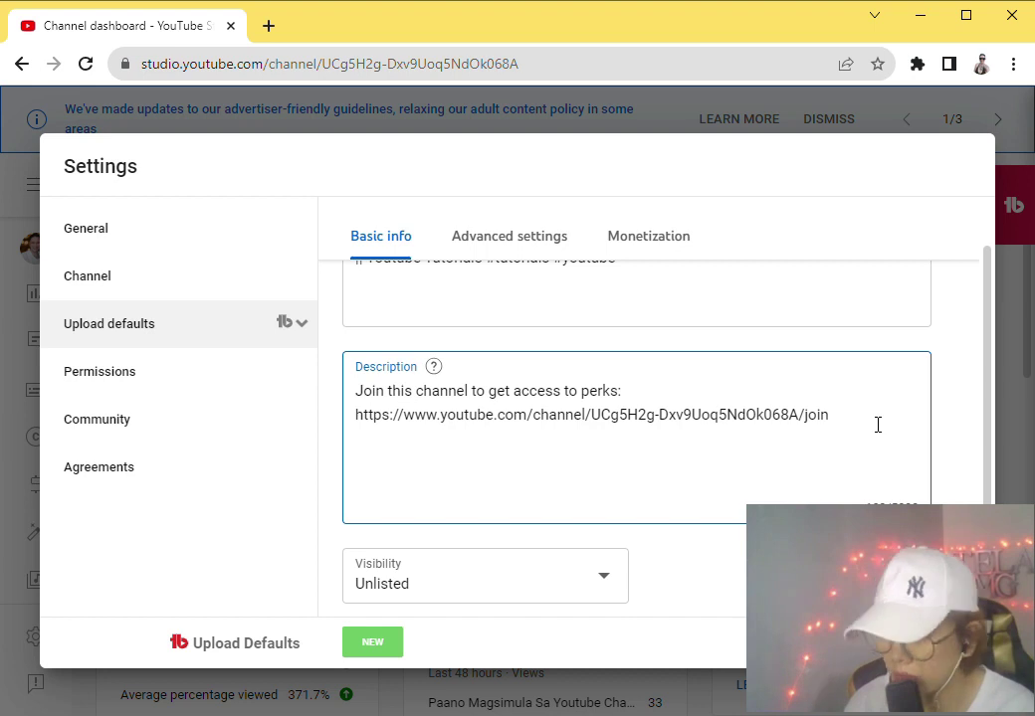
# Choose Unlisted as the default visibility for uploaded videos.
pyautogui.scroll(-1, 731, 473)
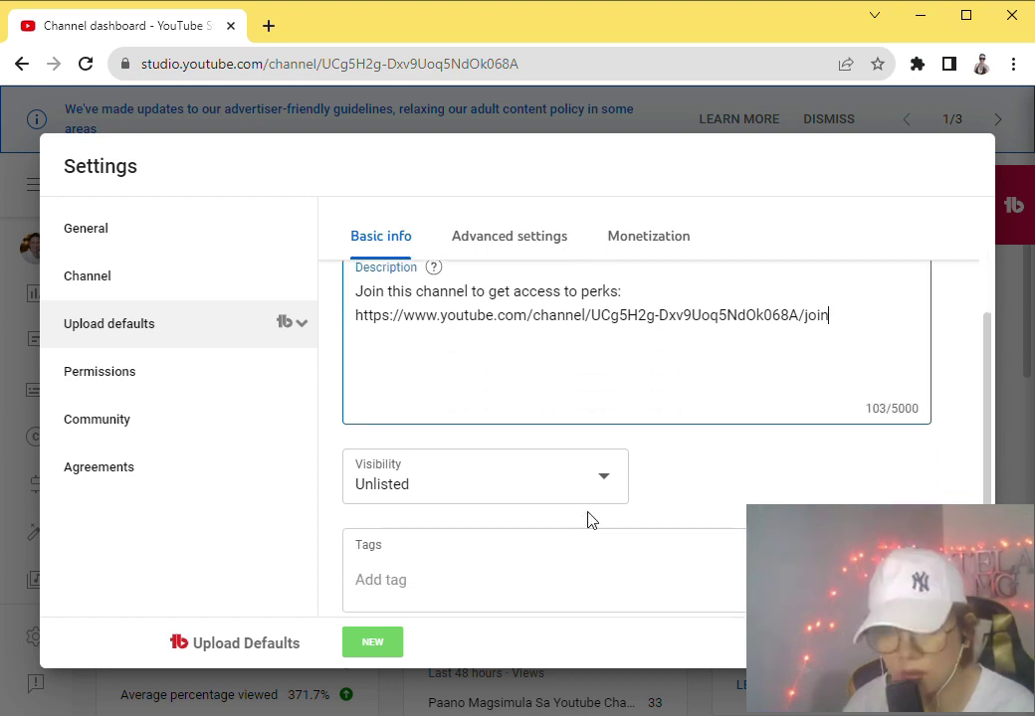
pyautogui.click(511, 487)
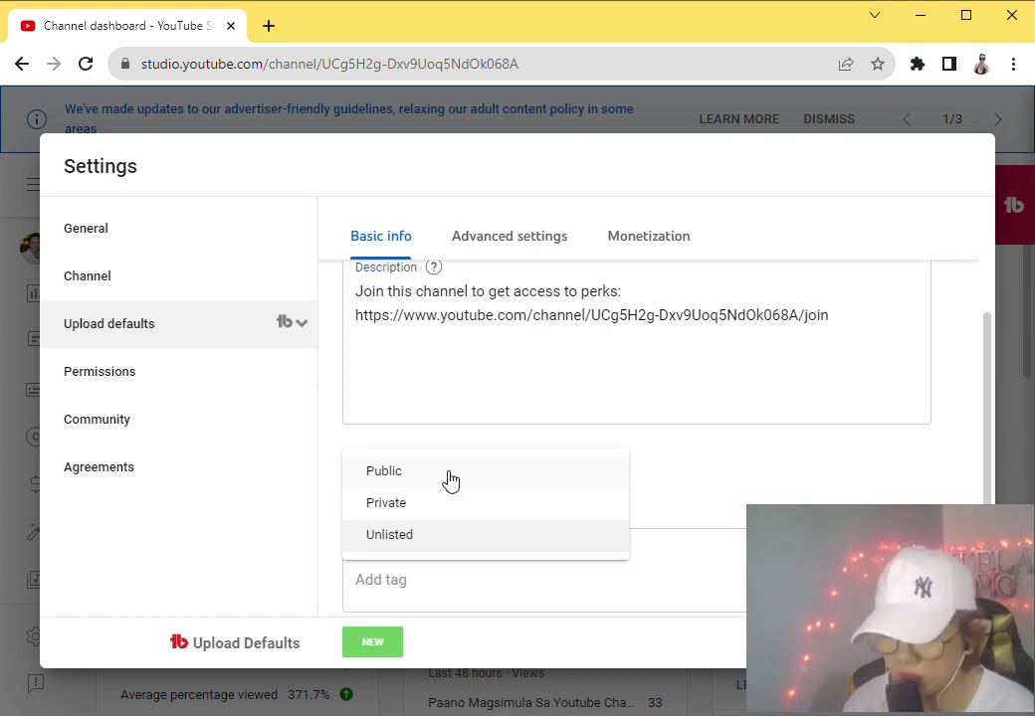
pyautogui.click(427, 545)
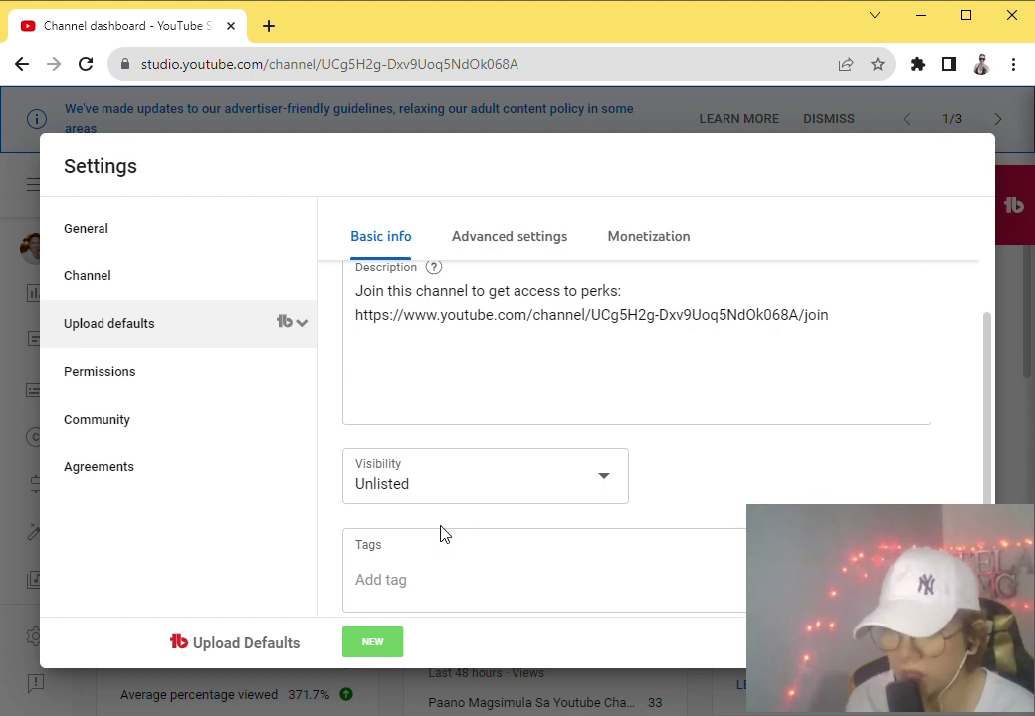
# Add the default upload tags "paano magsimula sa youtube" and "youtube tutorials".
pyautogui.click(405, 592)
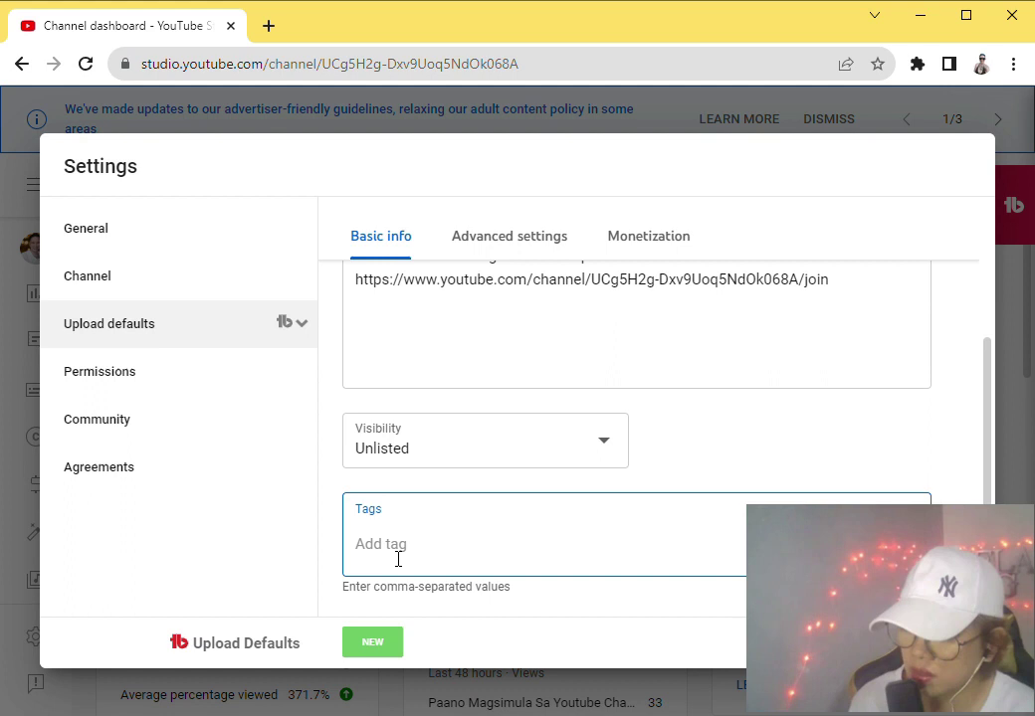
pyautogui.write('paan')
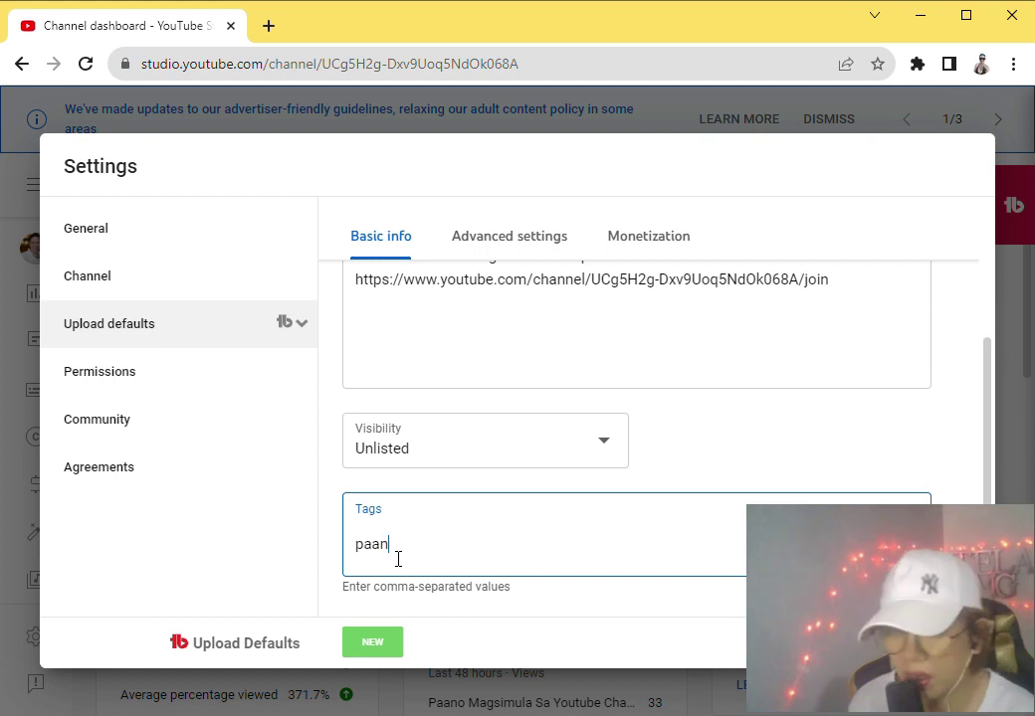
pyautogui.write('o magsimula')
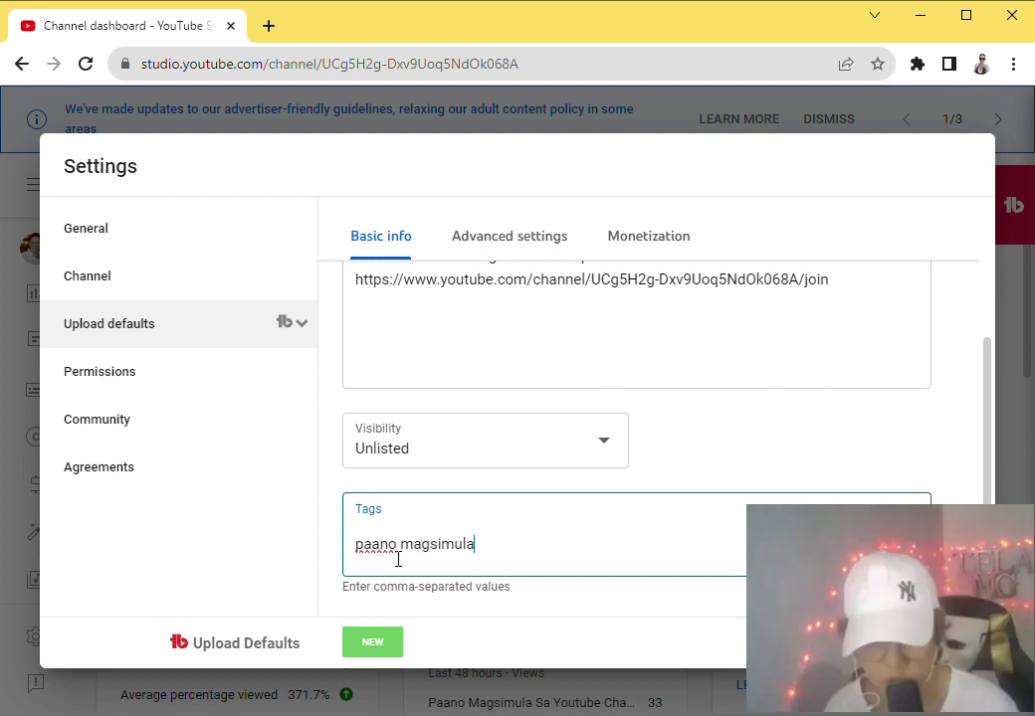
pyautogui.write(' sa youtube')
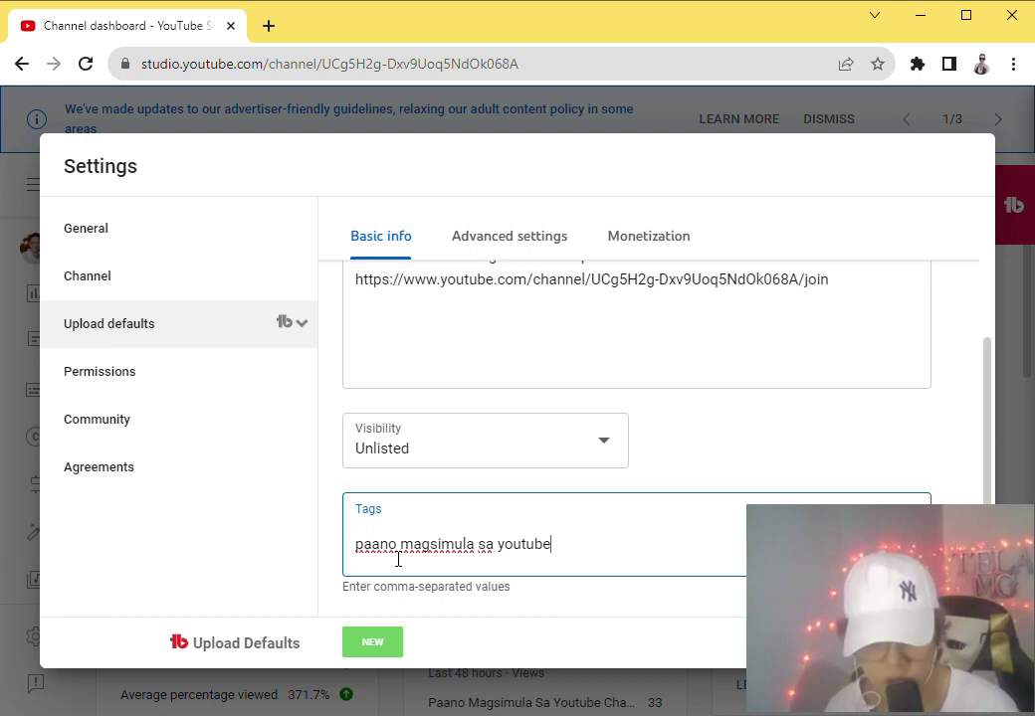
pyautogui.press('Return')
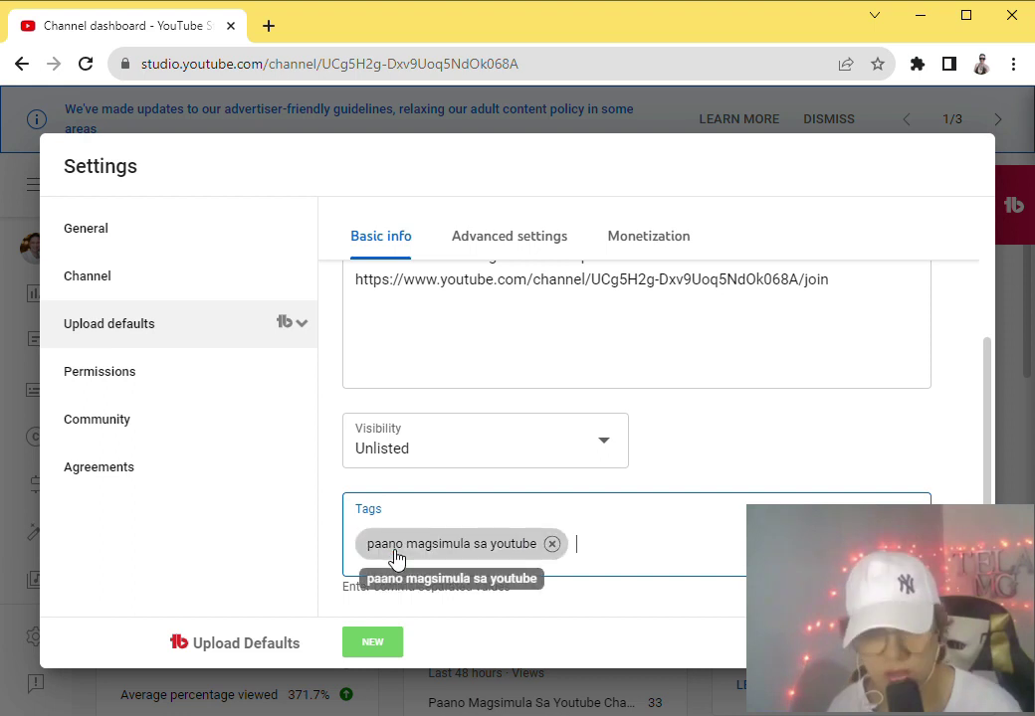
pyautogui.write('youtube tu')
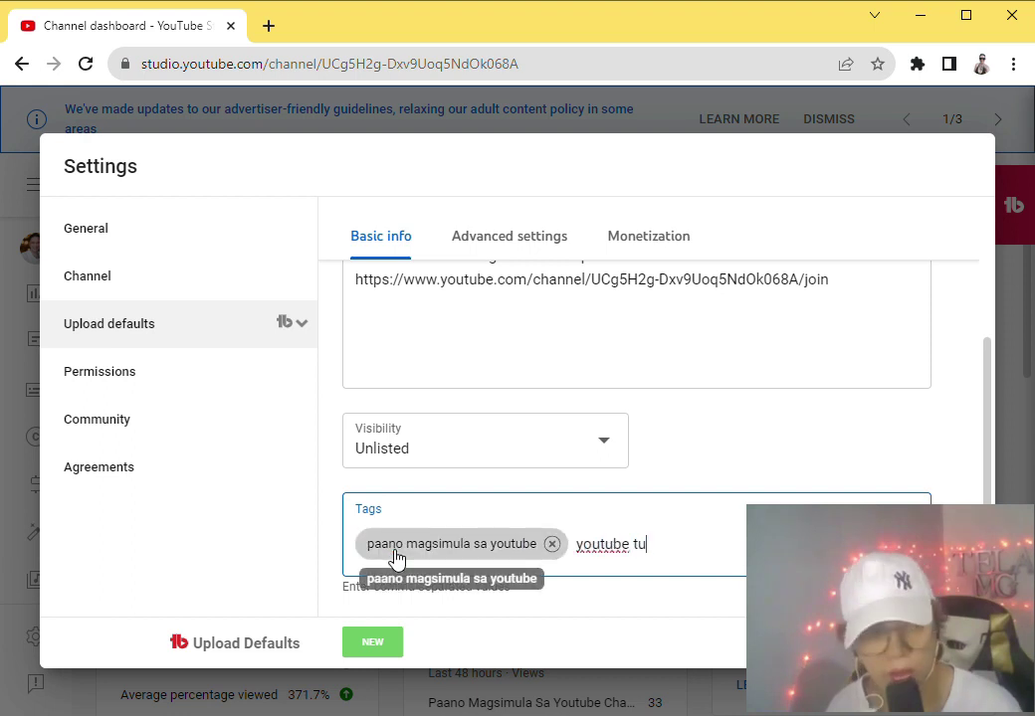
pyautogui.write('torials')
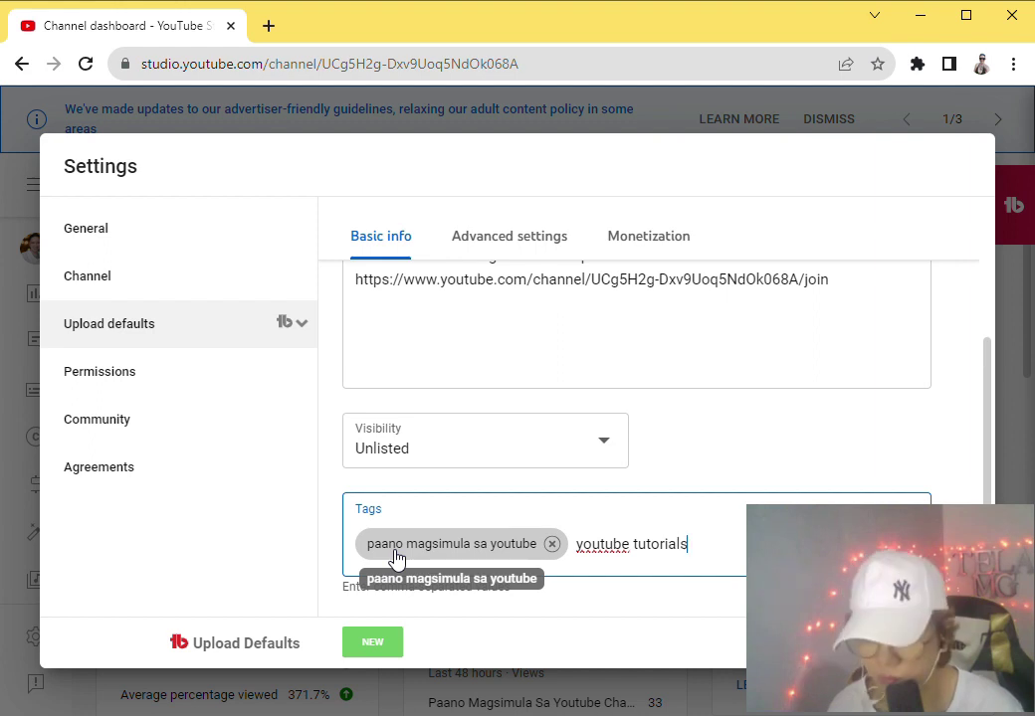
pyautogui.press('Return')
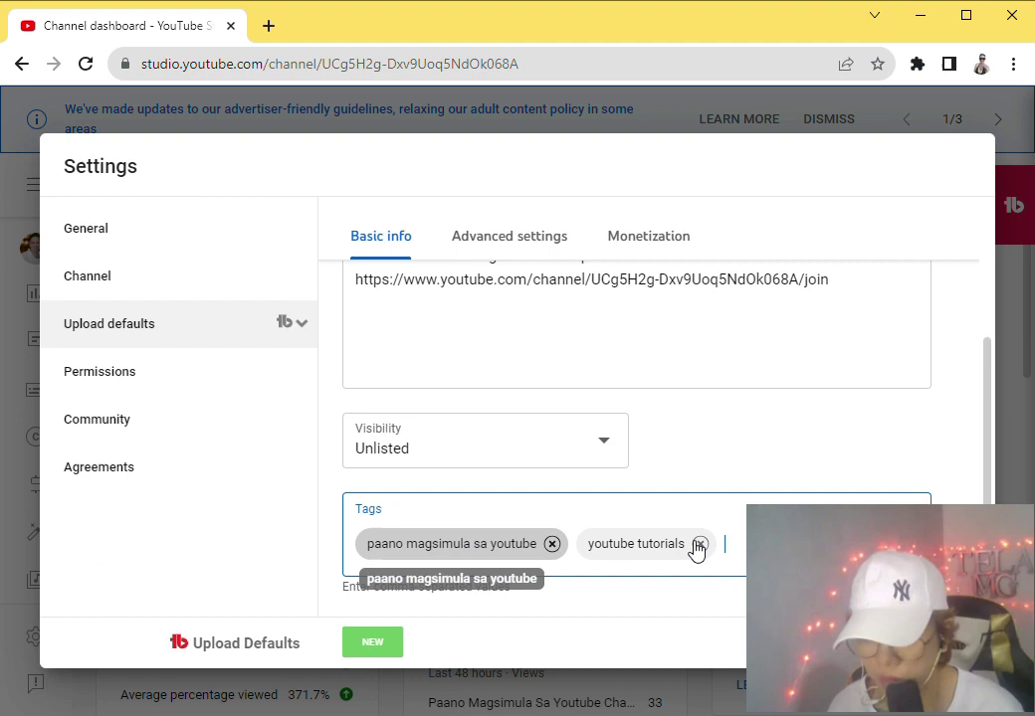
# Choose Standard YouTube License as the default license in the advanced upload defaults.
pyautogui.click(502, 247)
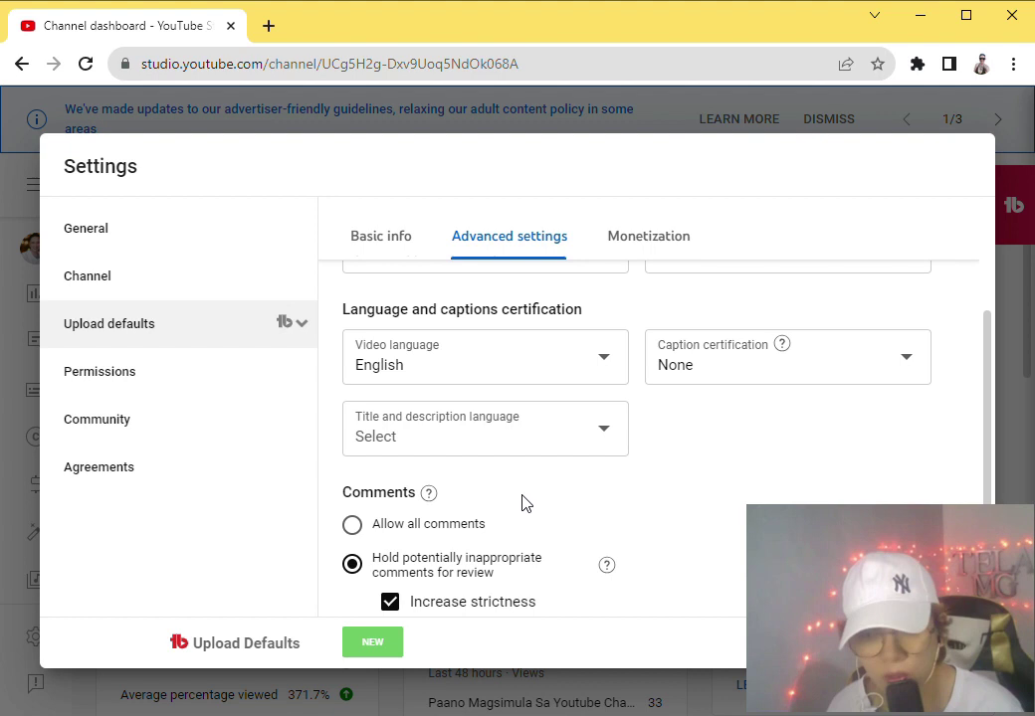
pyautogui.scroll(2, 529, 491)
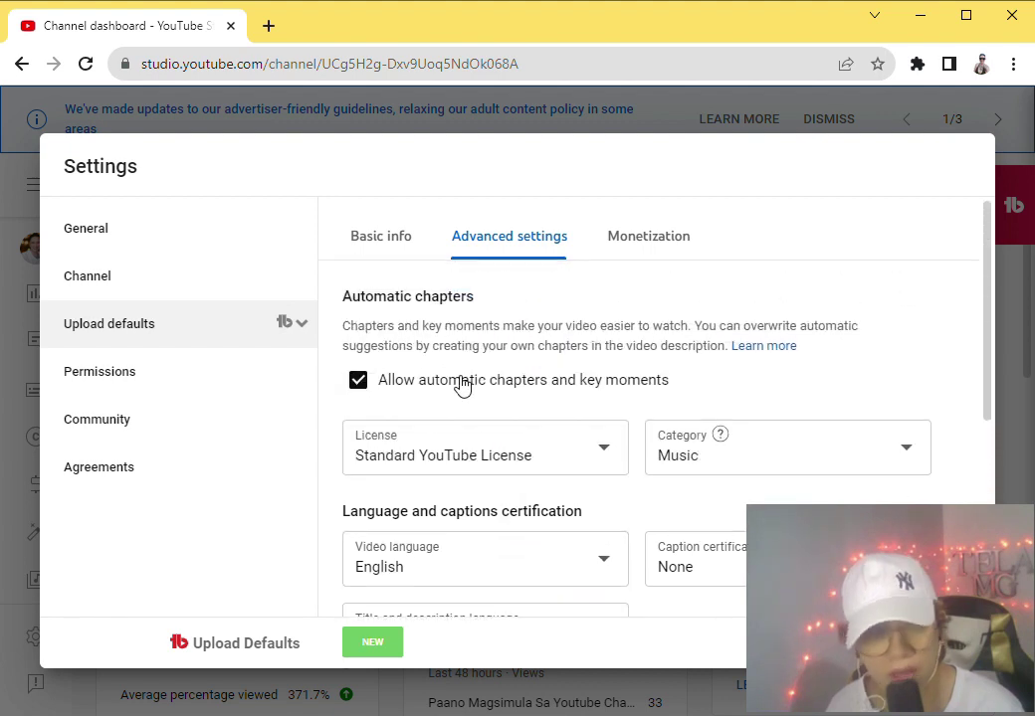
pyautogui.scroll(-1, 481, 511)
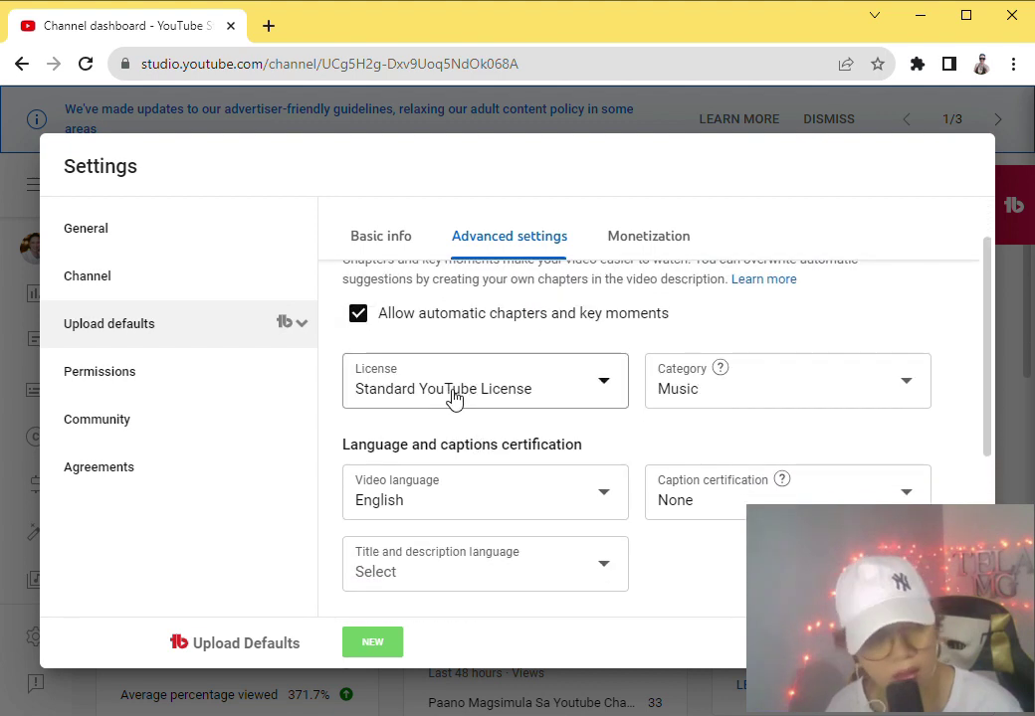
pyautogui.click(451, 394)
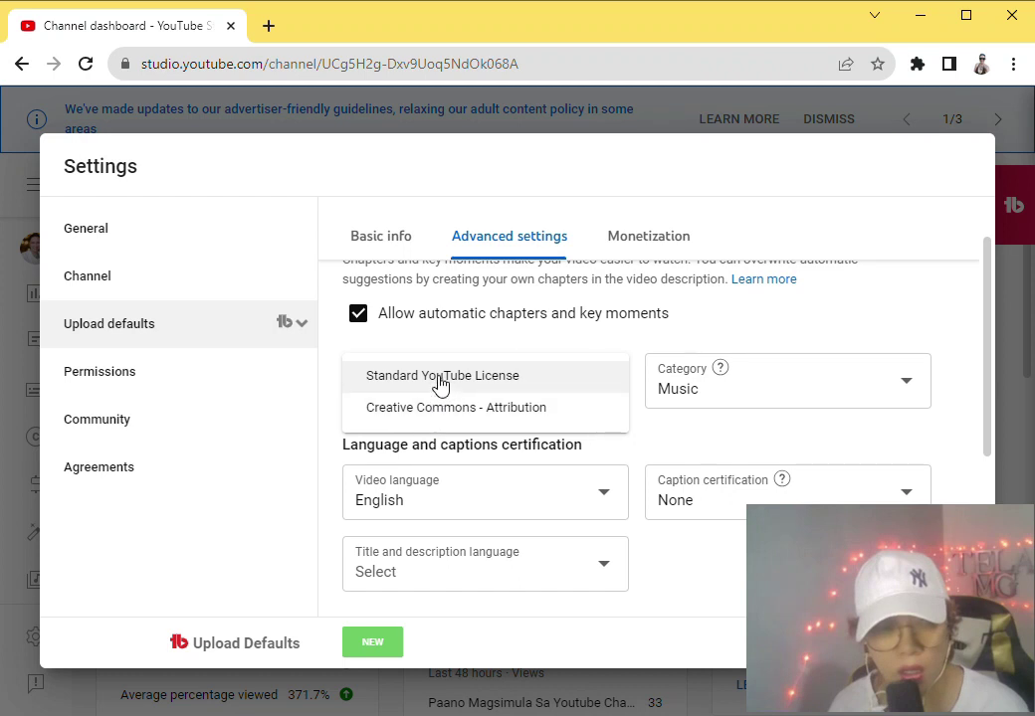
pyautogui.click(441, 385)
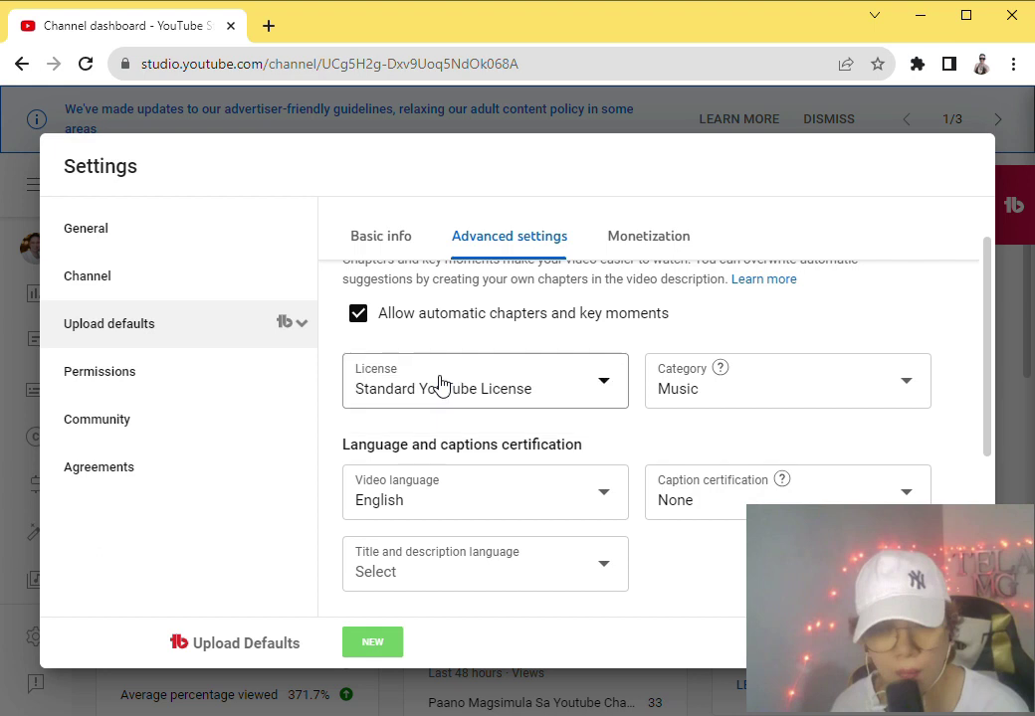
# Set the default video category to People & Blogs in the advanced upload defaults.
pyautogui.click(685, 399)
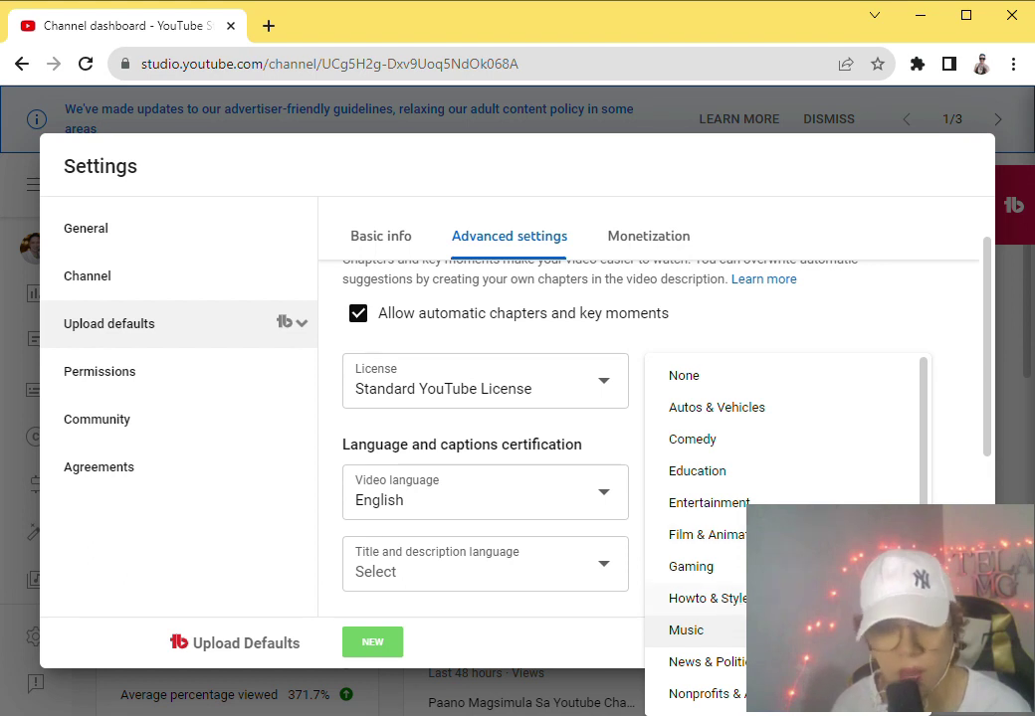
pyautogui.scroll(-3, 744, 607)
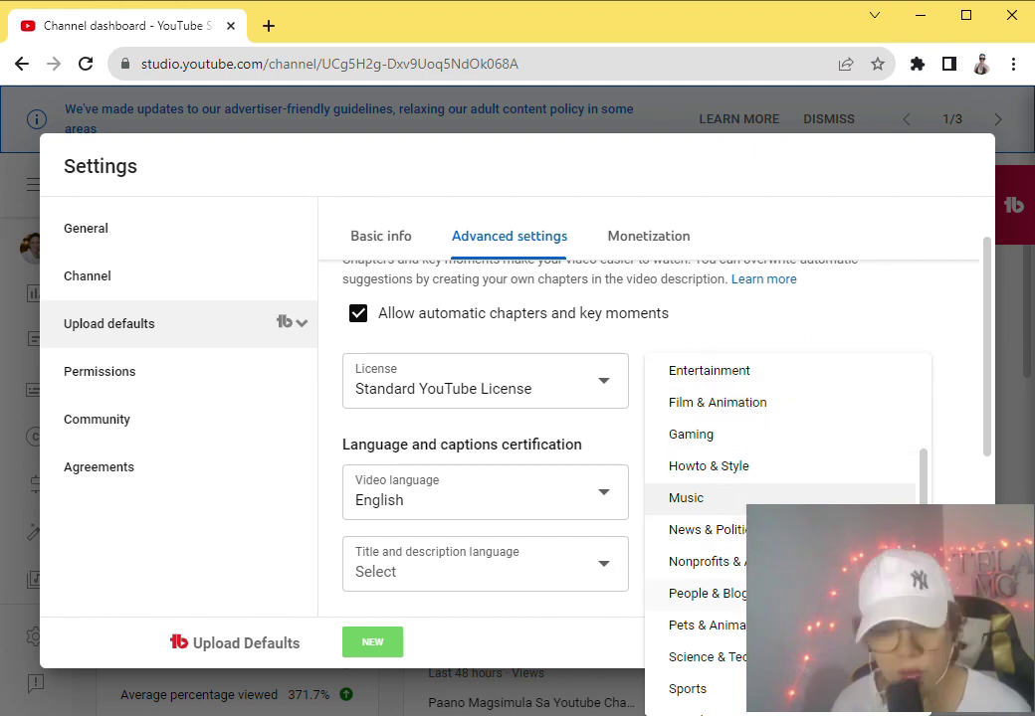
pyautogui.click(709, 593)
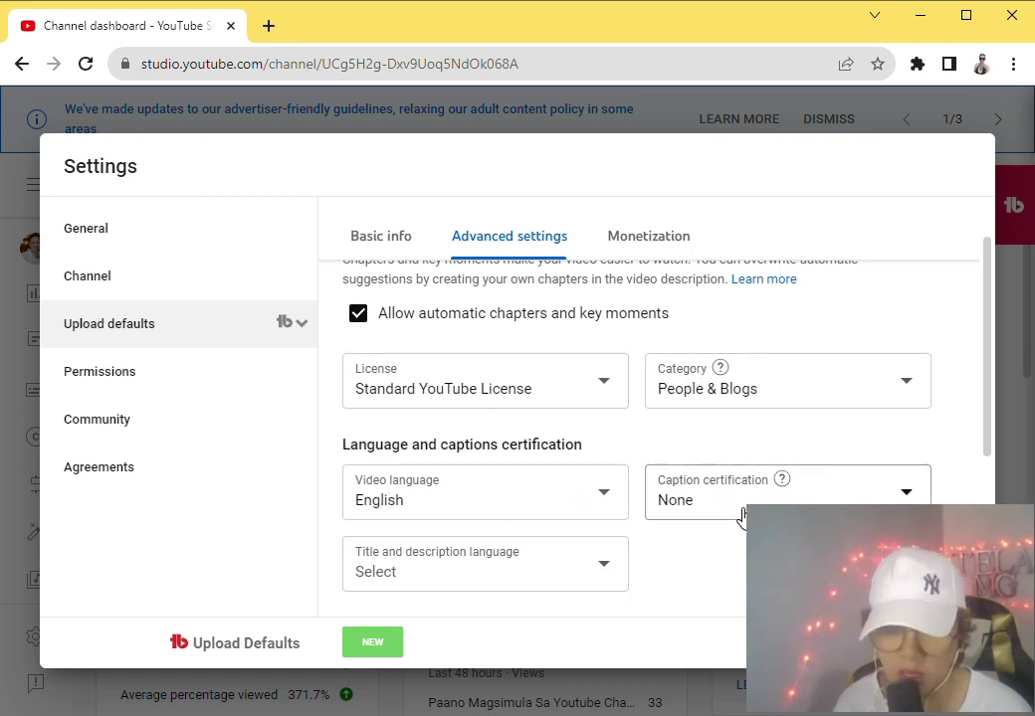
# Examine the monetization upload defaults for ad placement and the channel's user permissions.
pyautogui.click(659, 242)
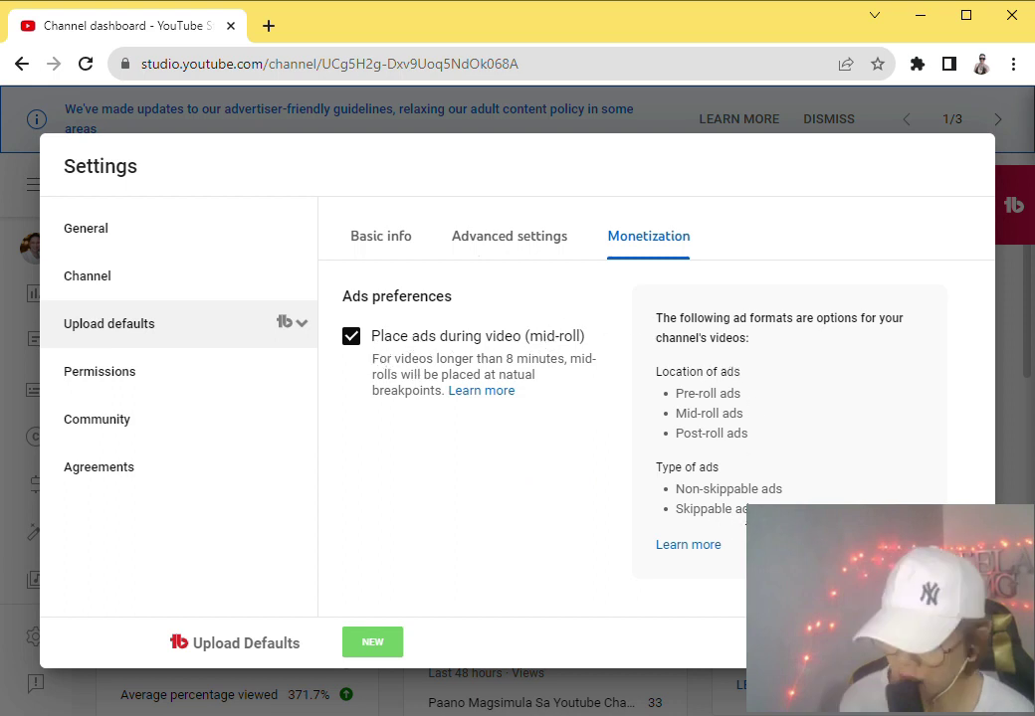
pyautogui.click(96, 386)
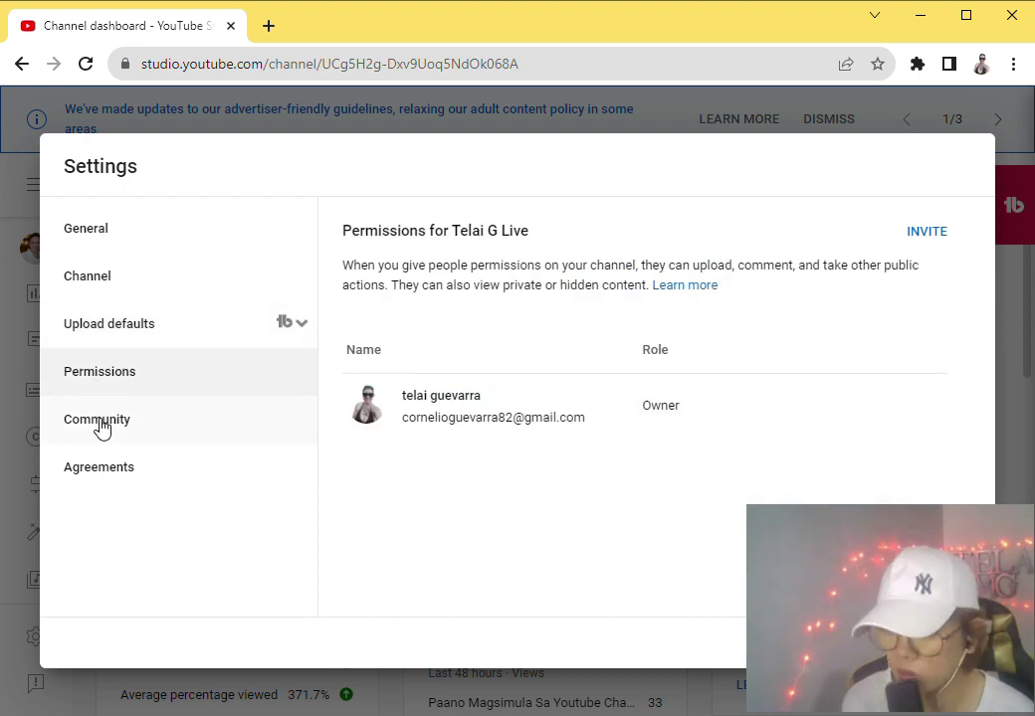
# Examine the managing moderators, standard moderators, approved users and hidden users in the community settings.
pyautogui.click(100, 425)
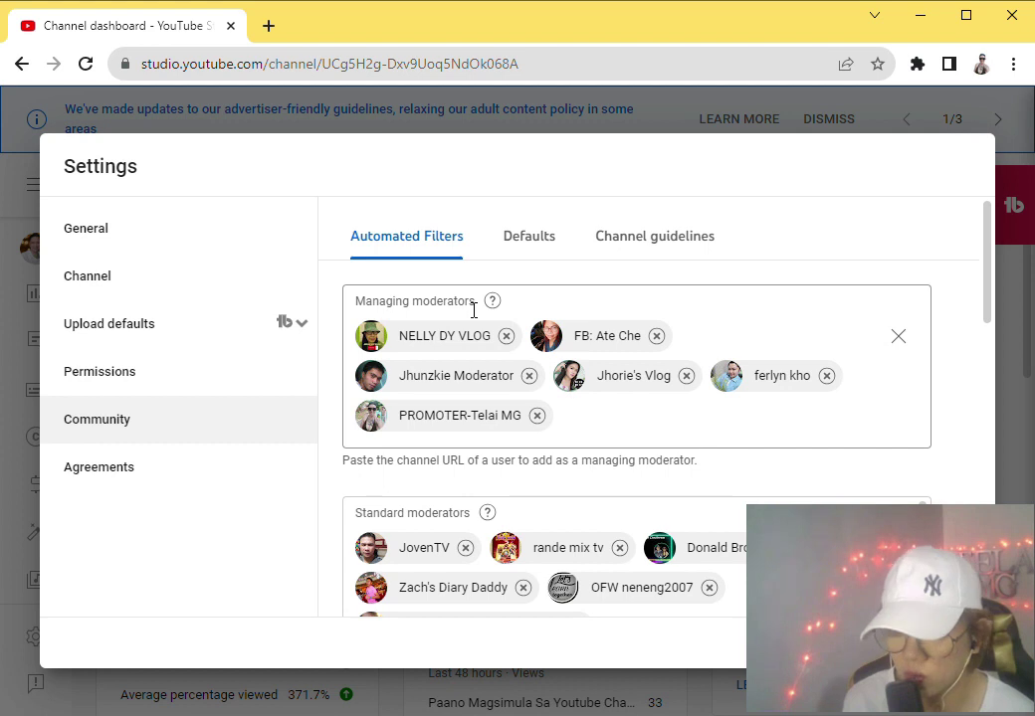
pyautogui.scroll(-3, 532, 482)
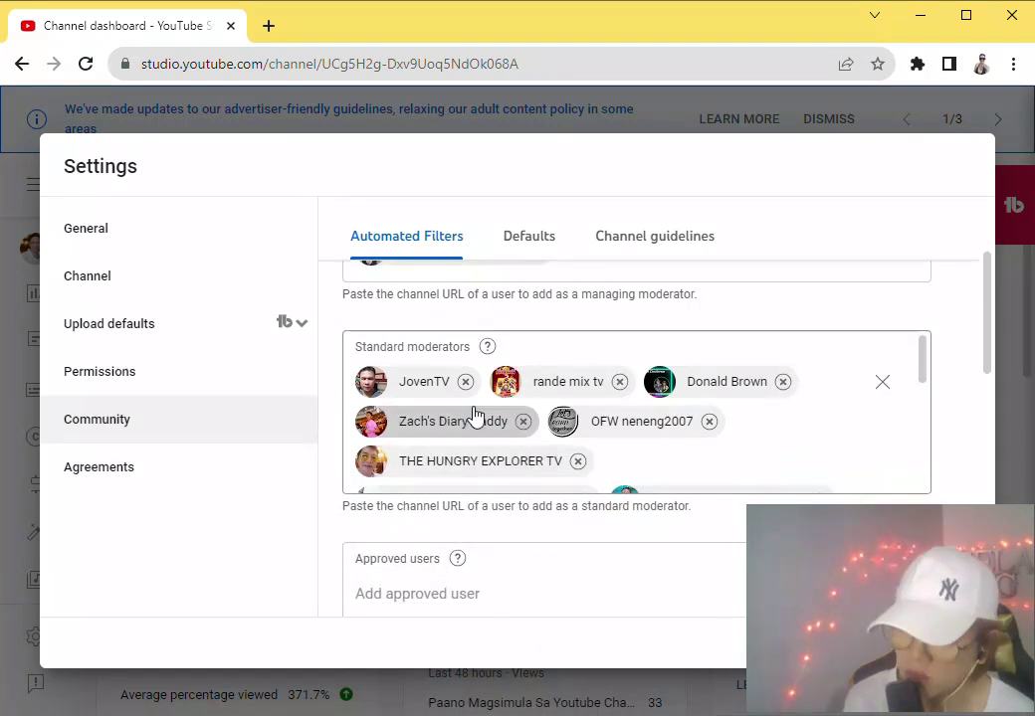
pyautogui.scroll(-5, 605, 418)
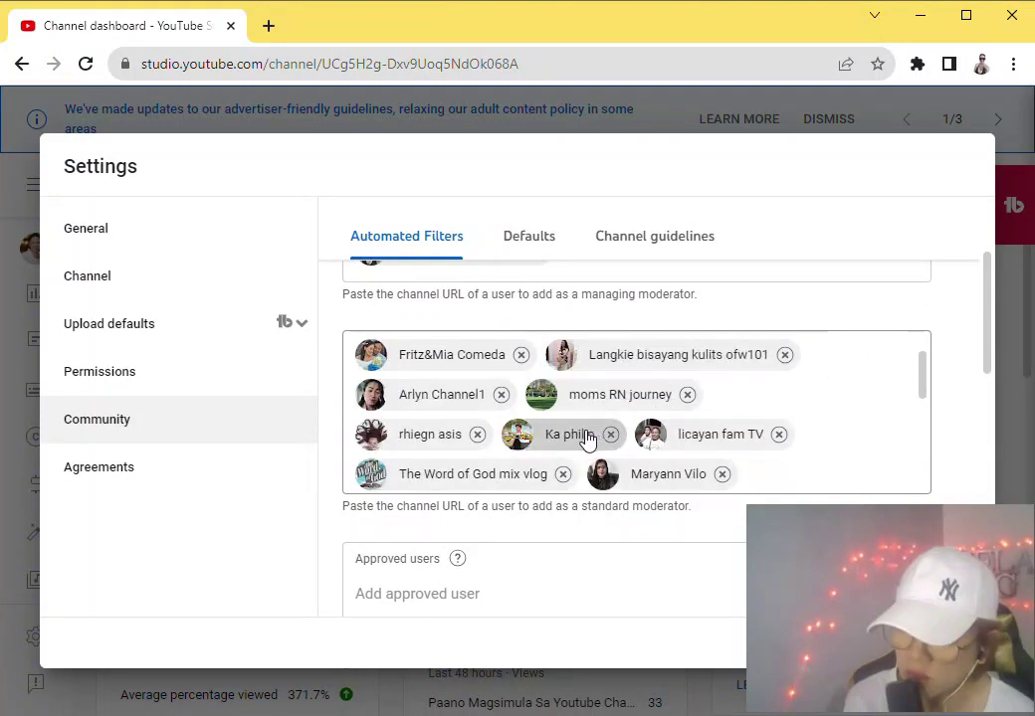
pyautogui.scroll(-1, 589, 438)
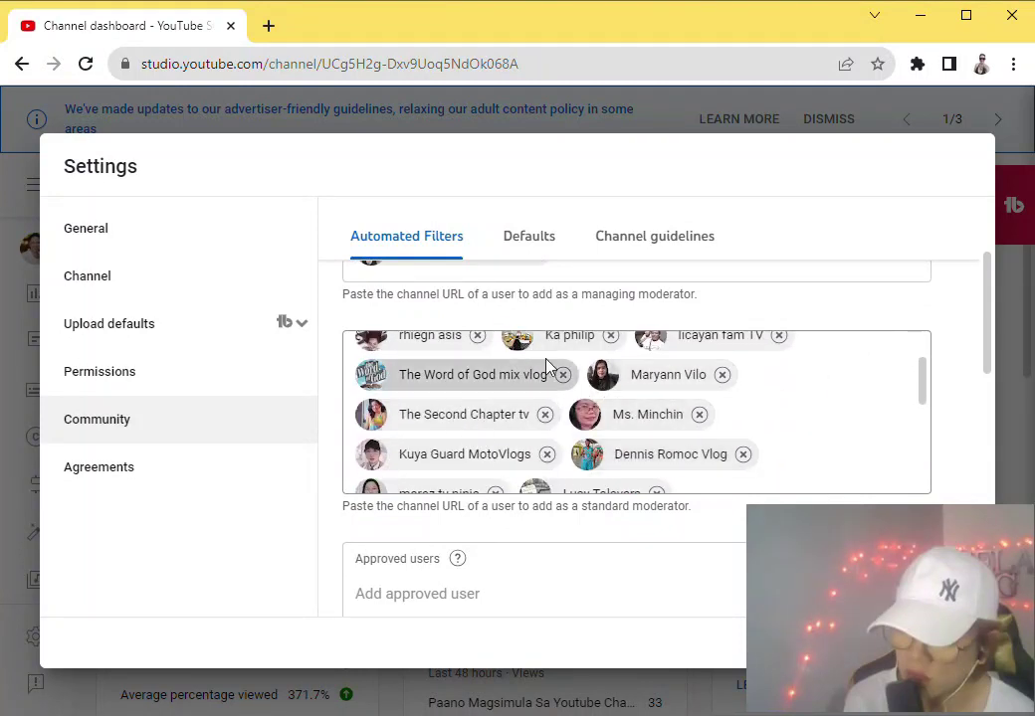
pyautogui.scroll(-8, 597, 418)
pyautogui.scroll(-5, 587, 439)
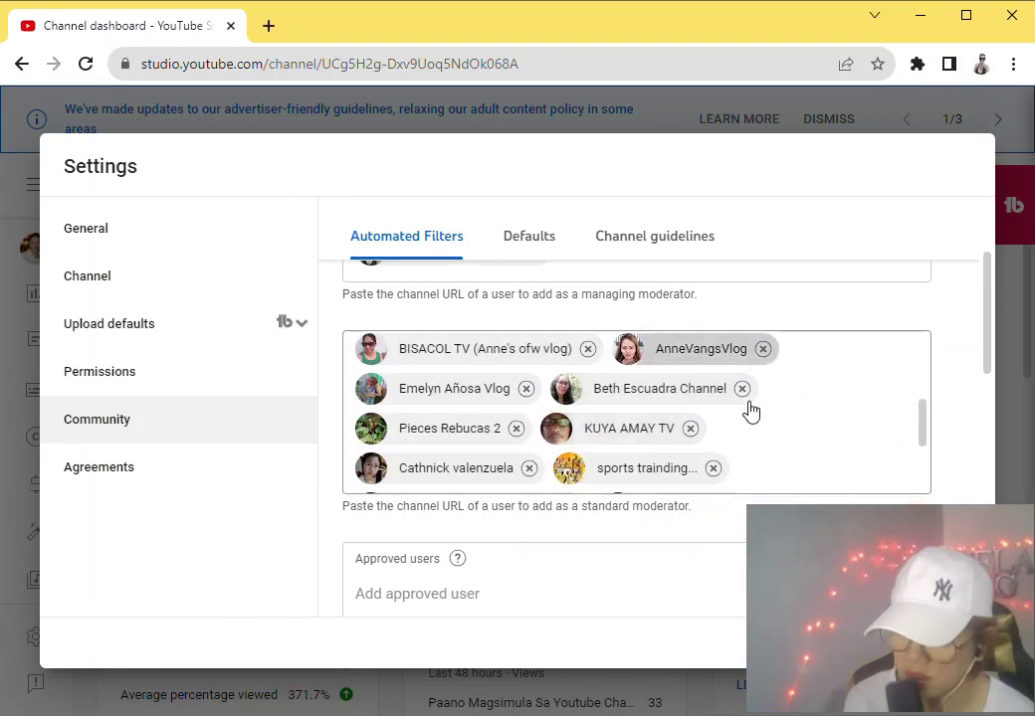
pyautogui.scroll(-3, 502, 408)
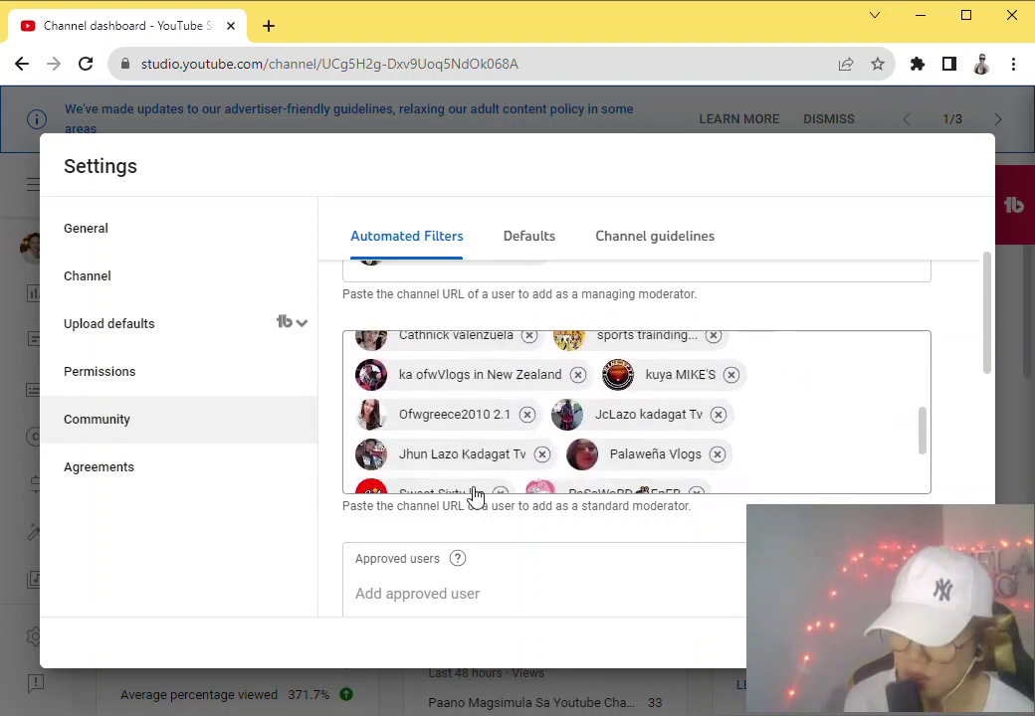
pyautogui.scroll(-3, 347, 553)
pyautogui.scroll(-2, 344, 549)
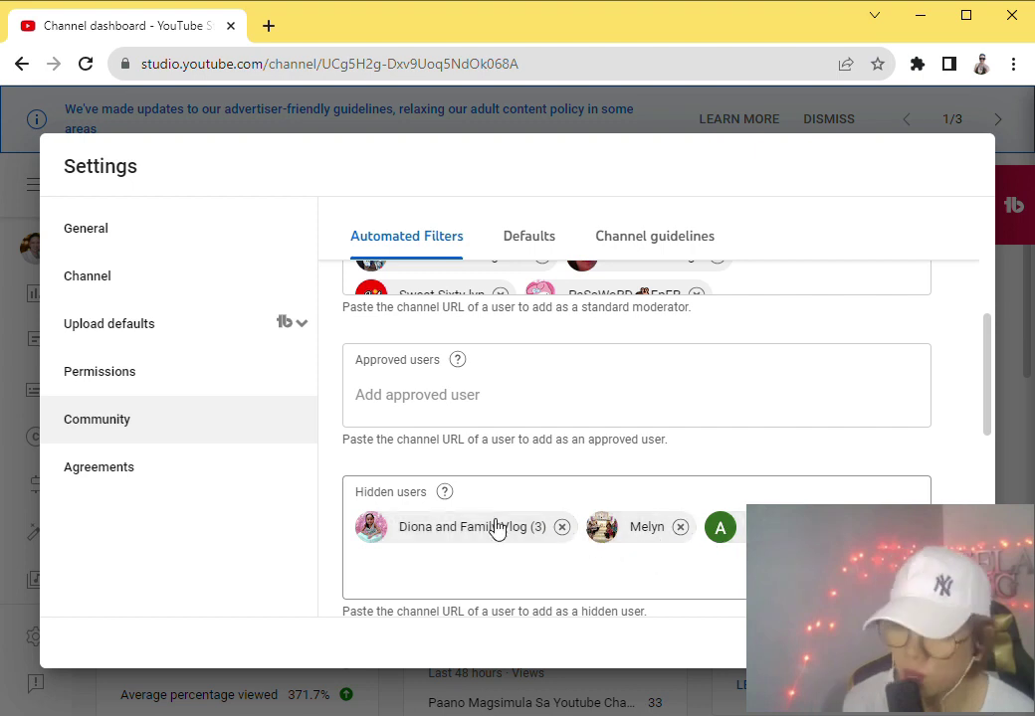
# Clear the hidden users list in the community filters by removing the channels it contains.
pyautogui.click(563, 528)
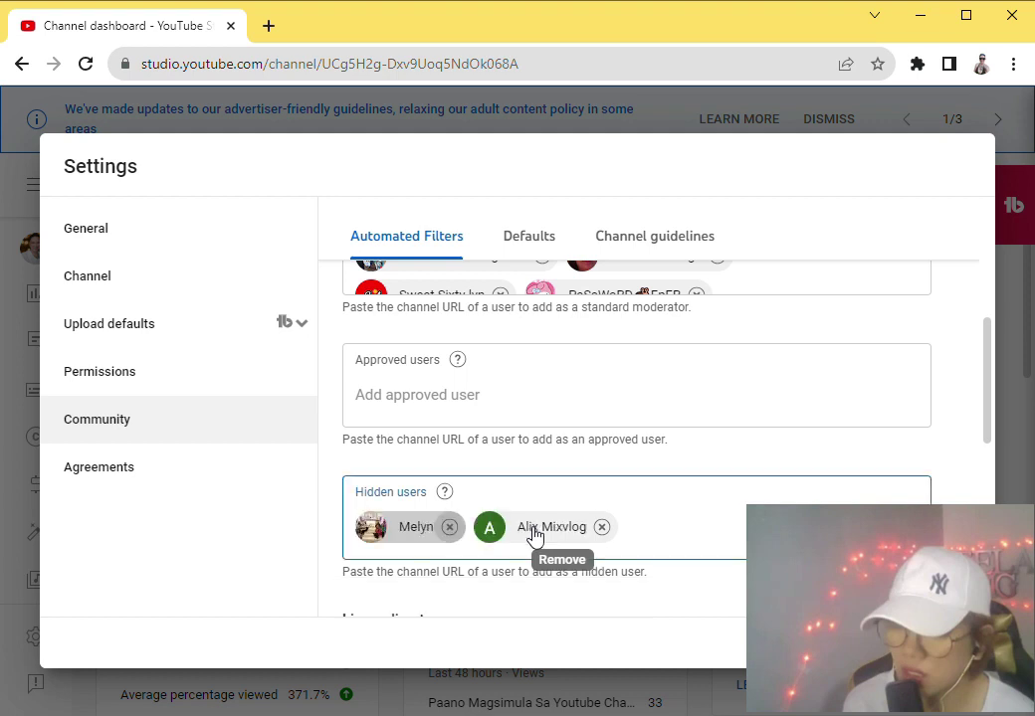
pyautogui.click(449, 528)
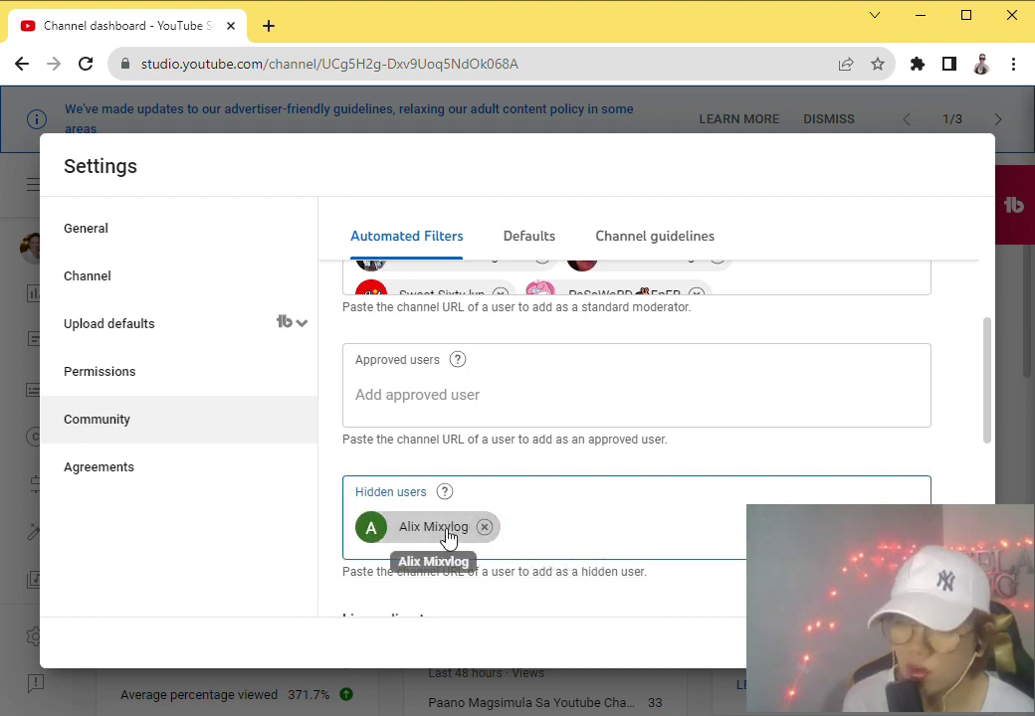
# Examine the automated filters for live redirects, blocked words and blocked links, and recheck the moderator lists.
pyautogui.scroll(-5, 406, 478)
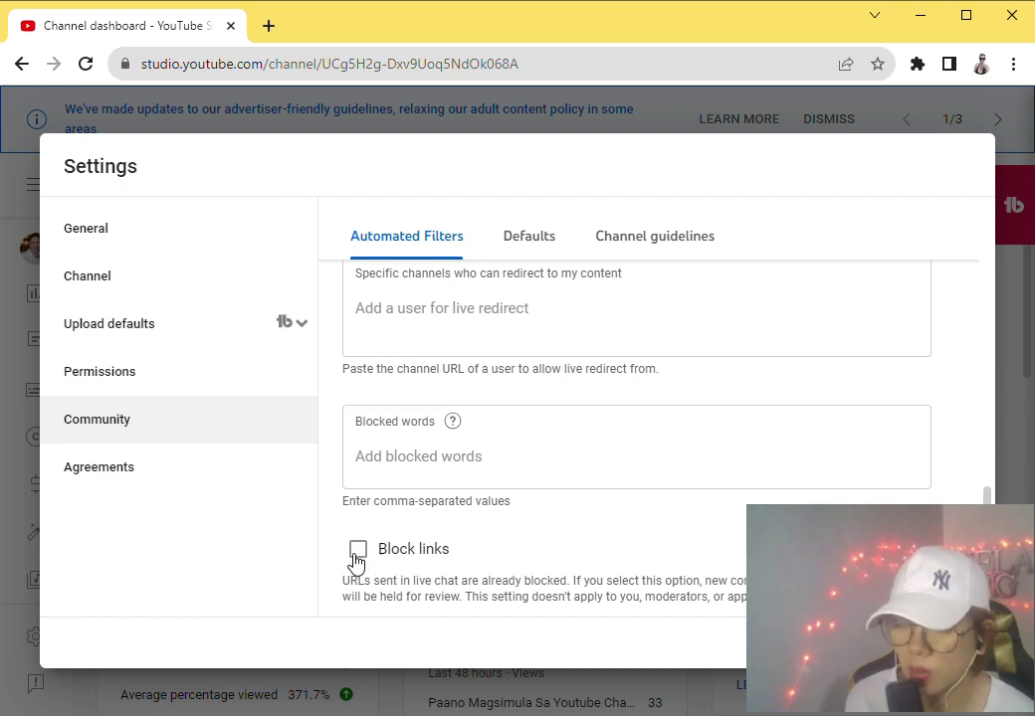
pyautogui.scroll(2, 351, 529)
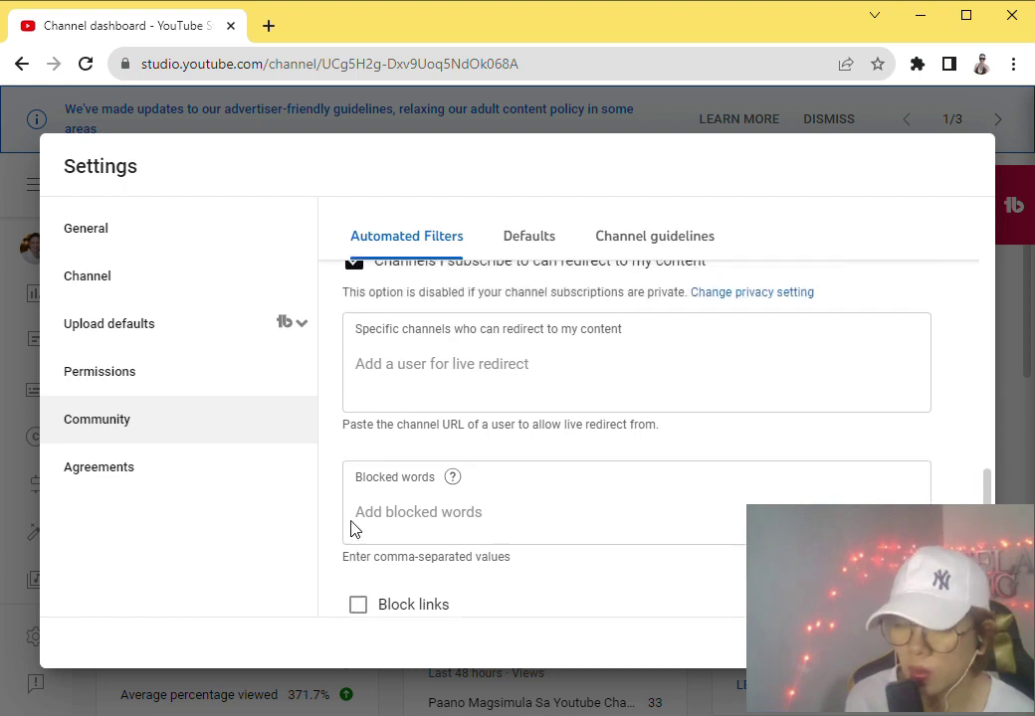
pyautogui.scroll(3, 351, 529)
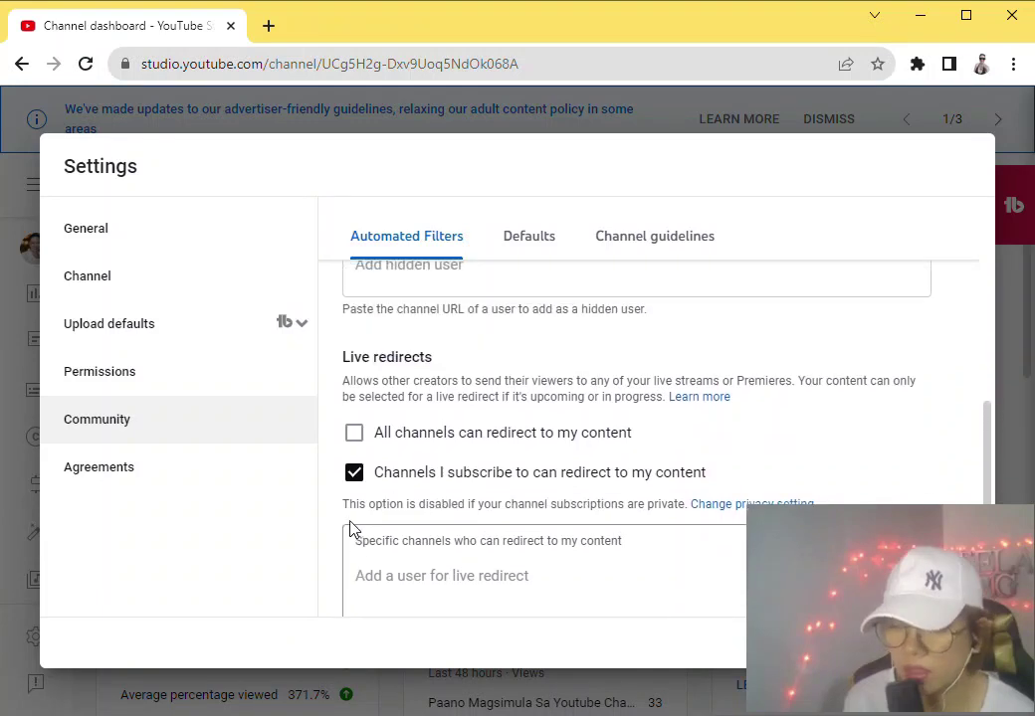
pyautogui.scroll(3, 351, 530)
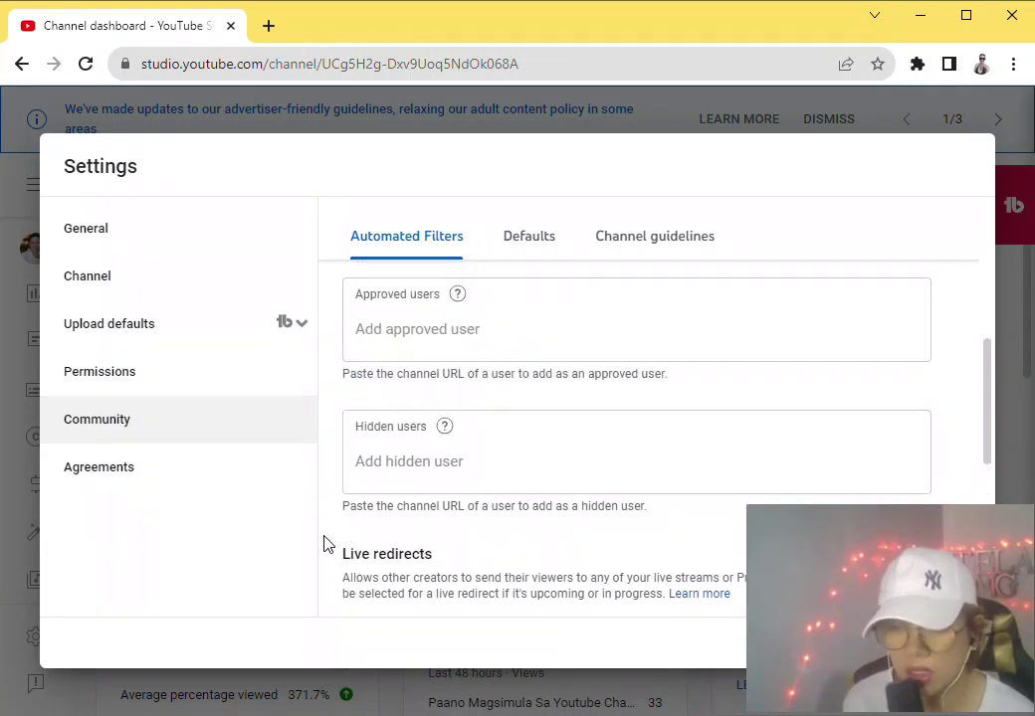
pyautogui.scroll(3, 338, 538)
pyautogui.scroll(4, 339, 538)
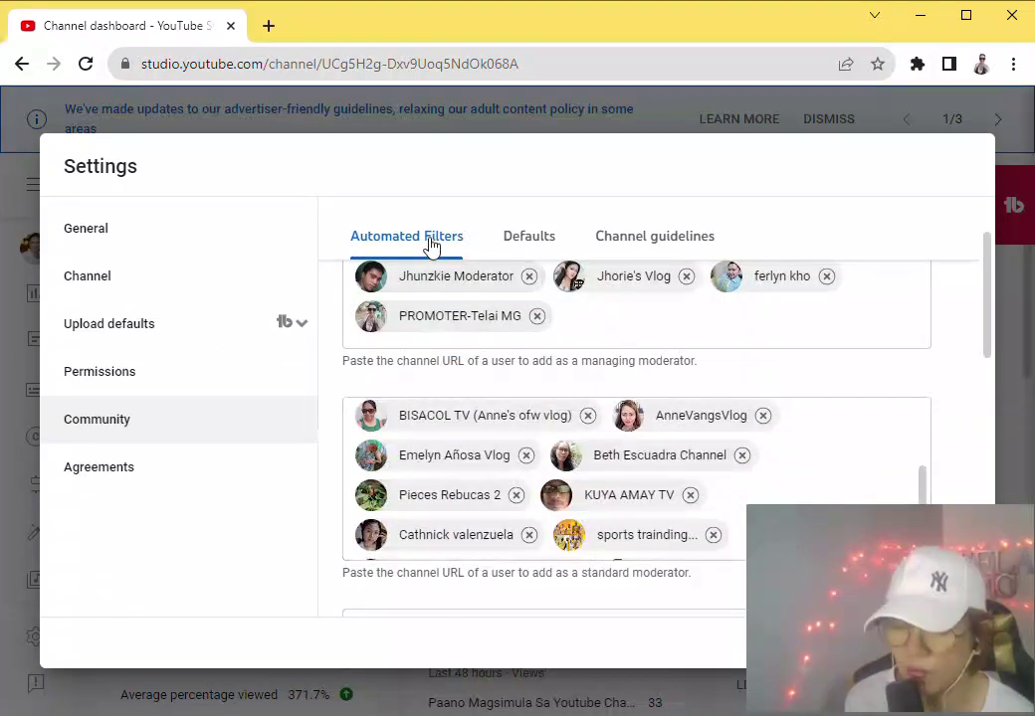
pyautogui.scroll(-3, 348, 434)
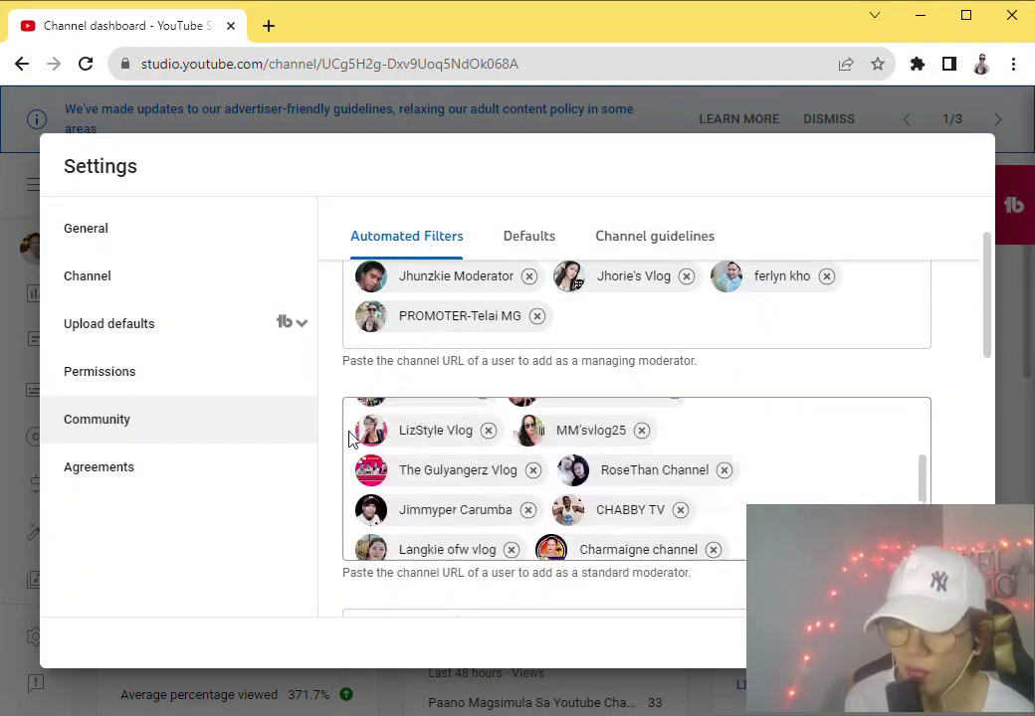
# Examine the default comment and live chat moderation options, and the channel guidelines with their welcome message and example guidelines.
pyautogui.click(533, 249)
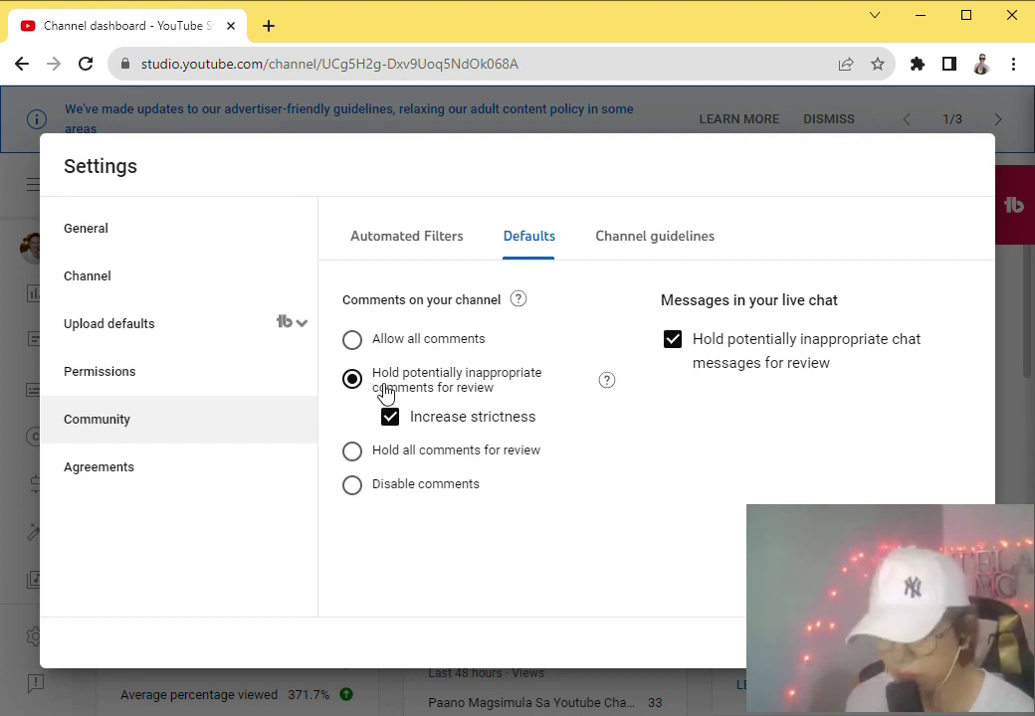
pyautogui.click(640, 250)
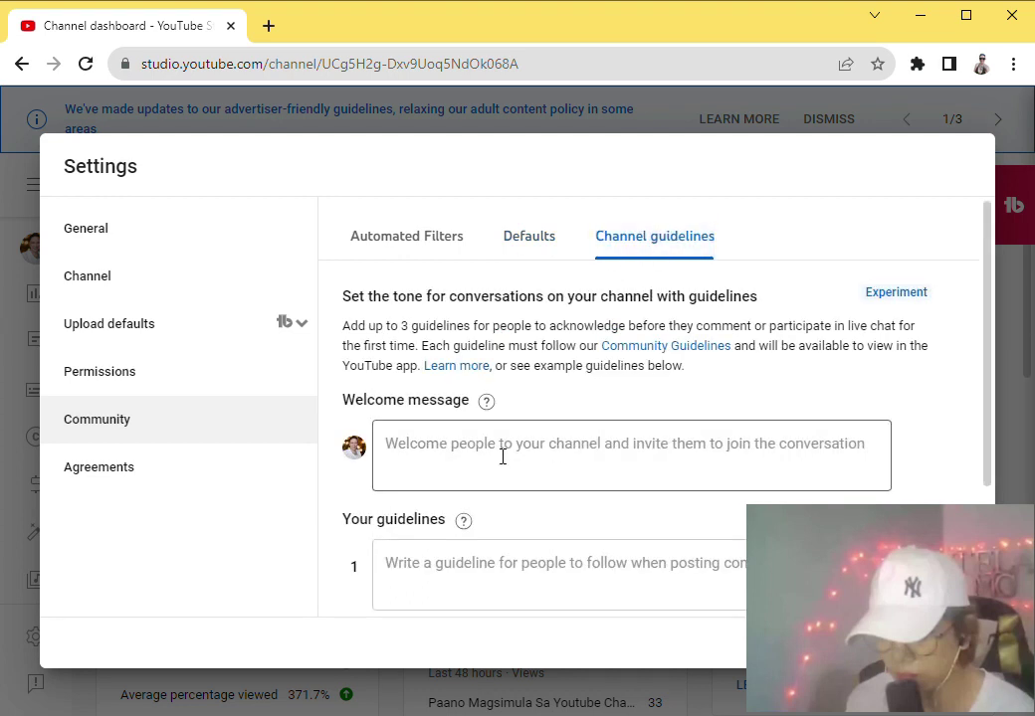
pyautogui.scroll(-1, 338, 470)
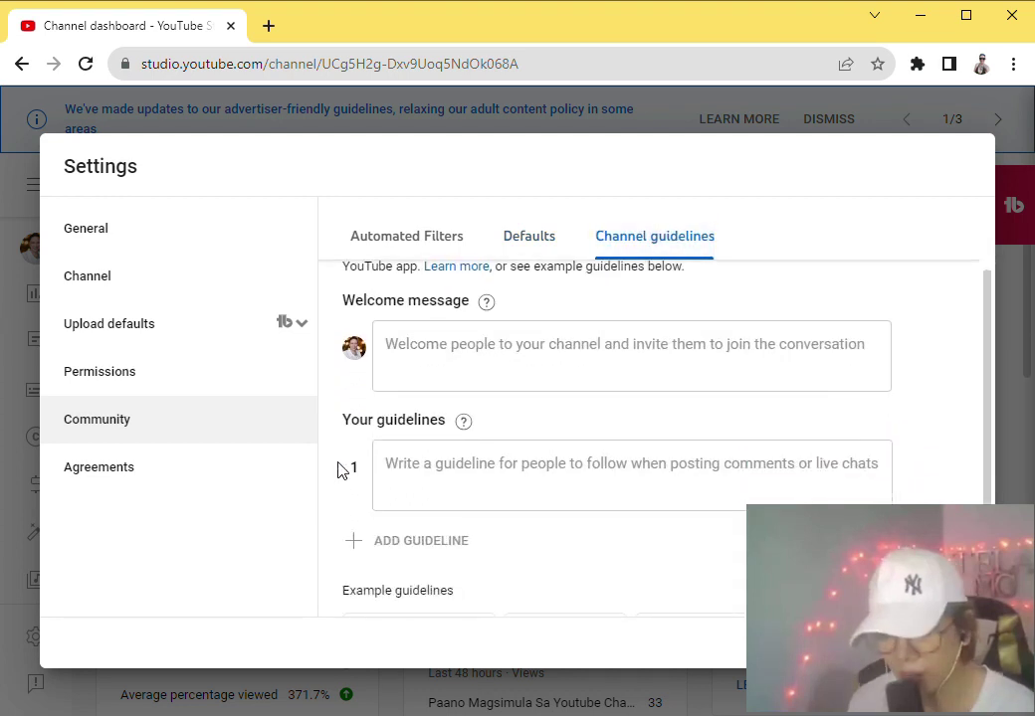
pyautogui.scroll(1, 338, 470)
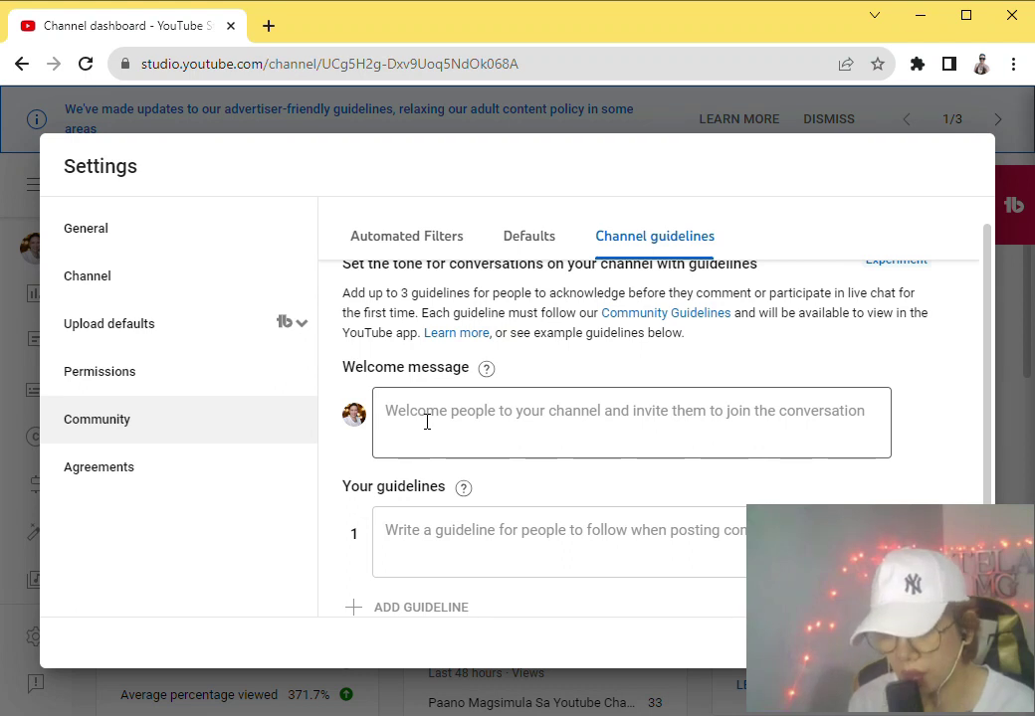
pyautogui.scroll(-1, 427, 422)
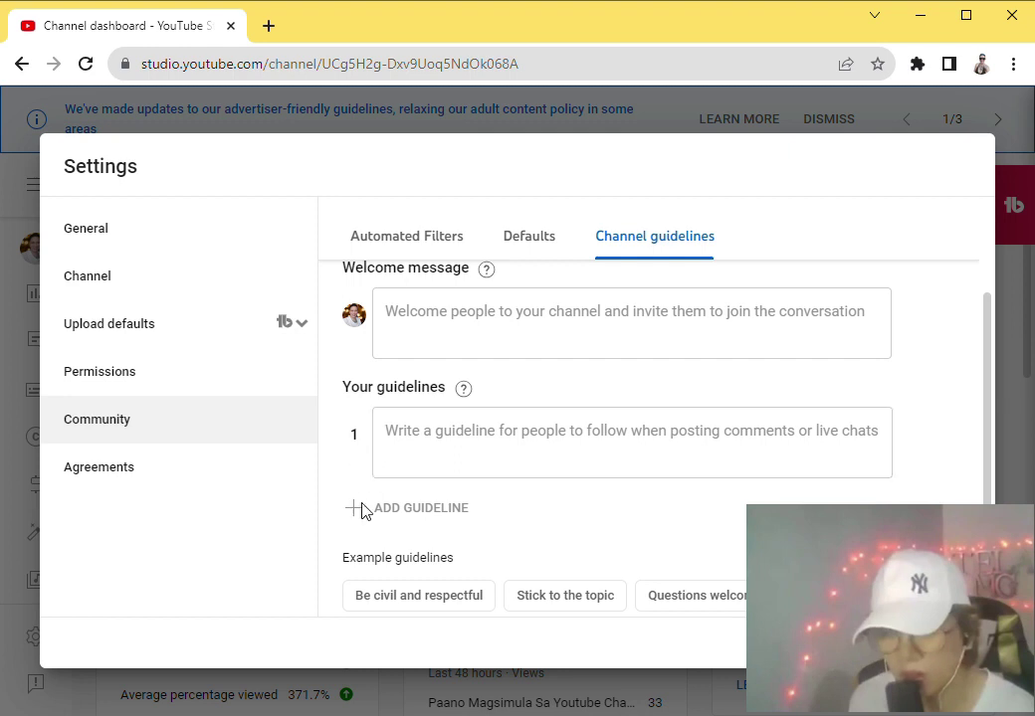
pyautogui.scroll(-1, 370, 468)
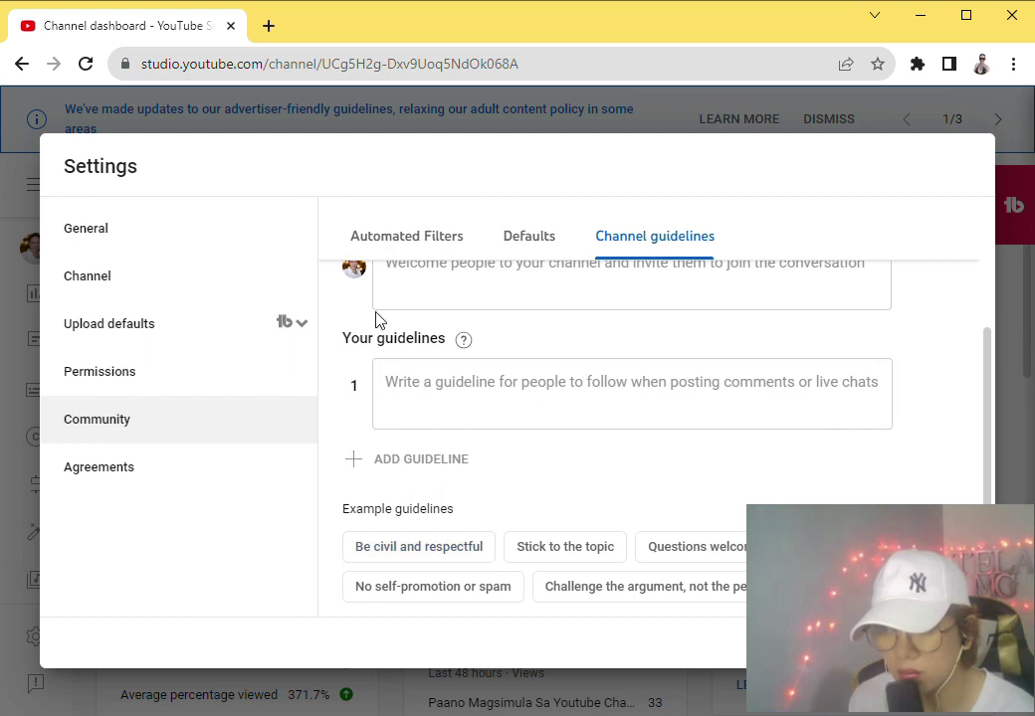
pyautogui.scroll(3, 345, 428)
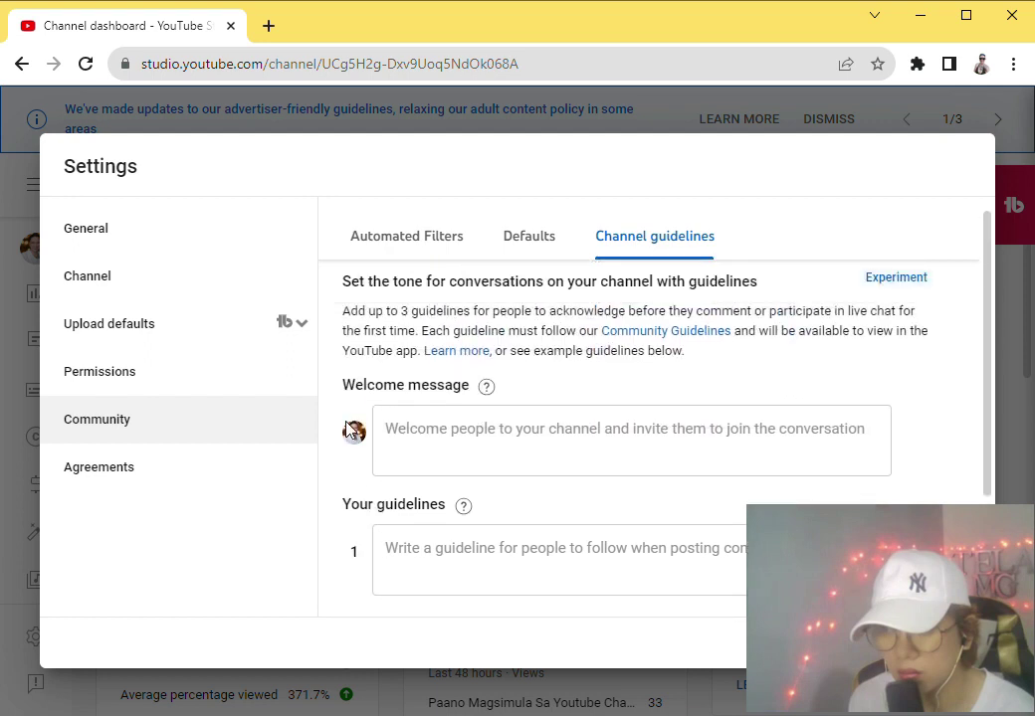
pyautogui.scroll(-2, 346, 430)
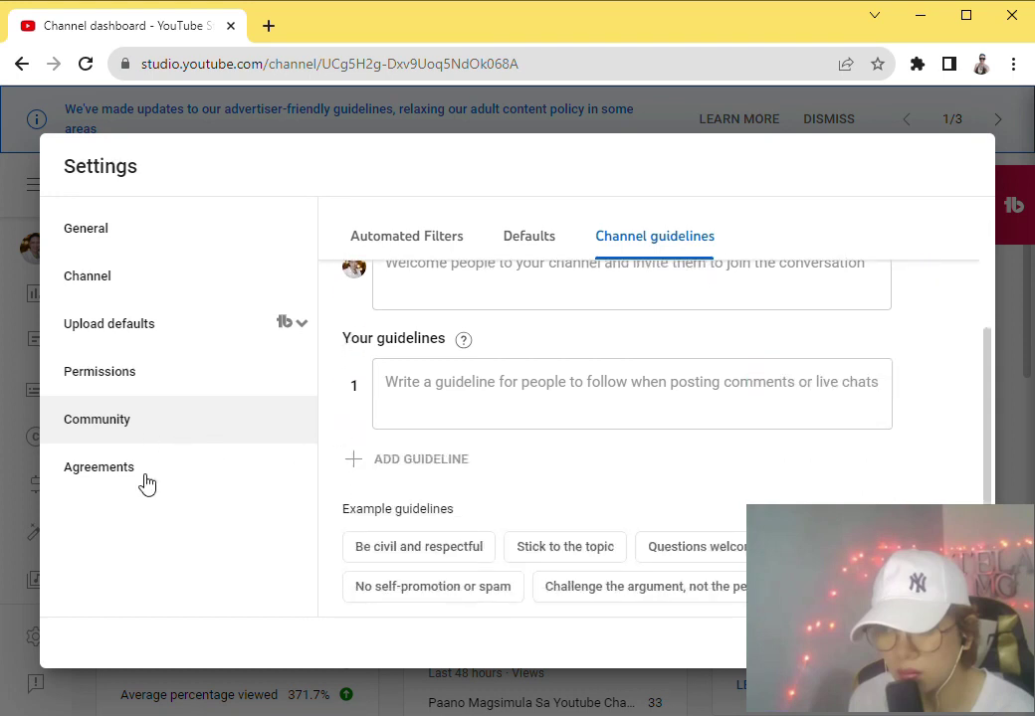
pyautogui.scroll(3, 685, 249)
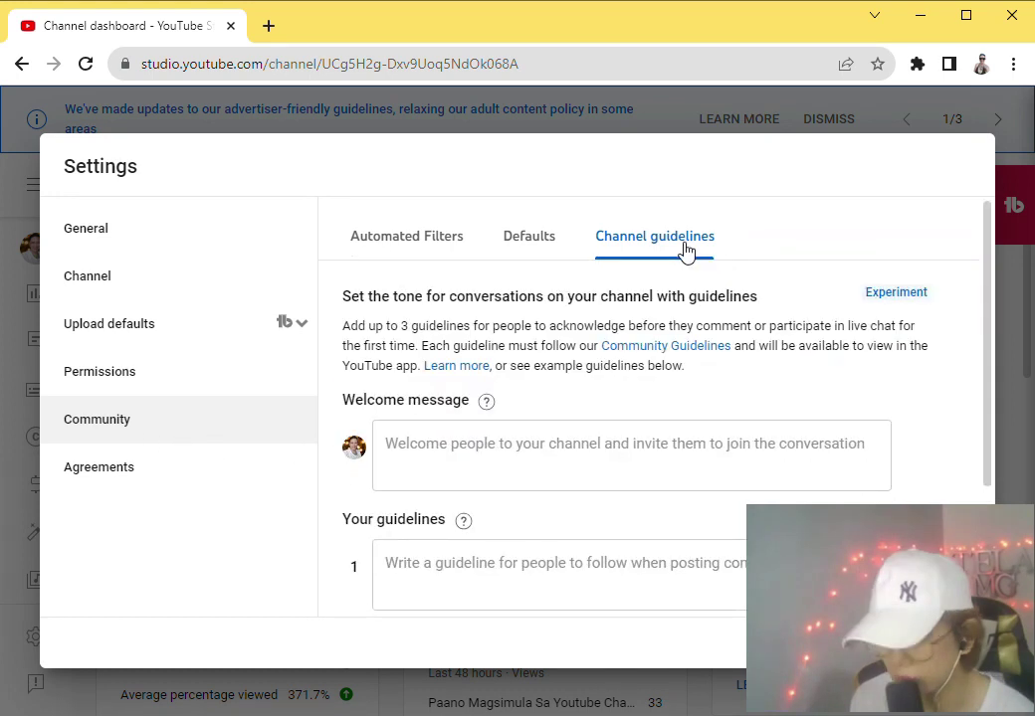
# Save the updated channel settings and return to the channel dashboard.
pyautogui.moveTo(972, 491); pyautogui.dragTo(973, 616)
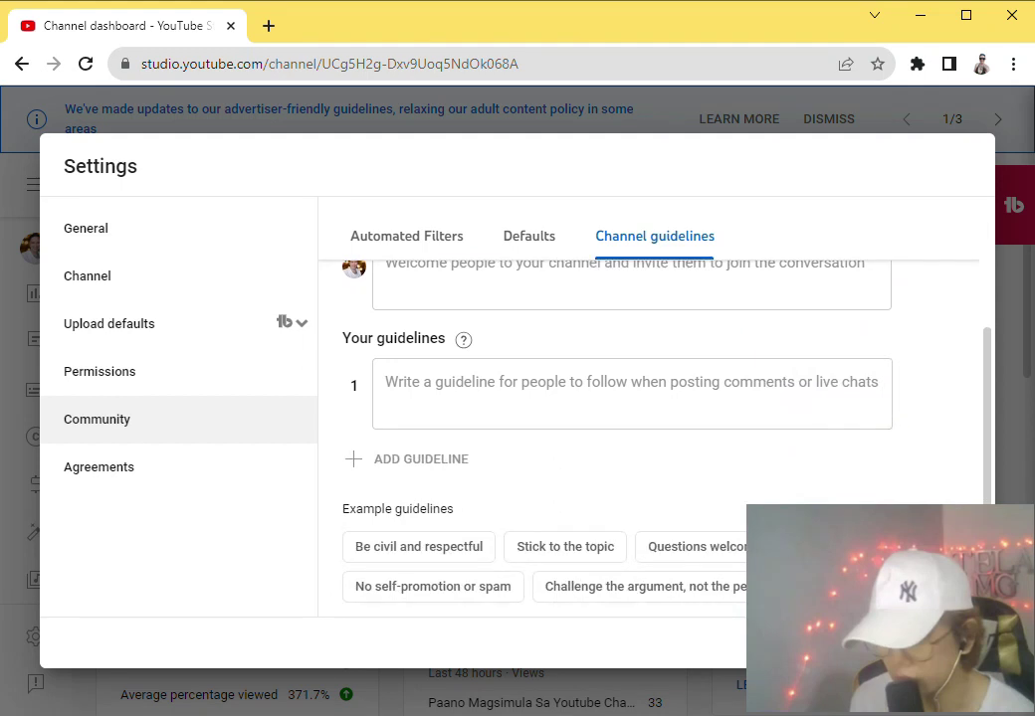
pyautogui.click(875, 643)
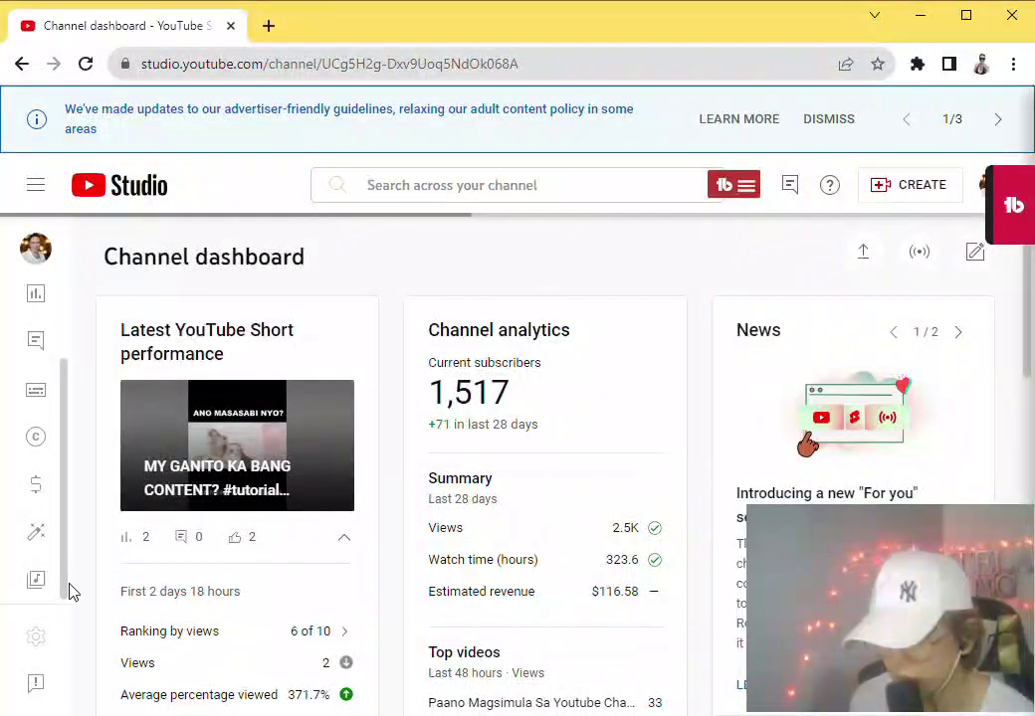